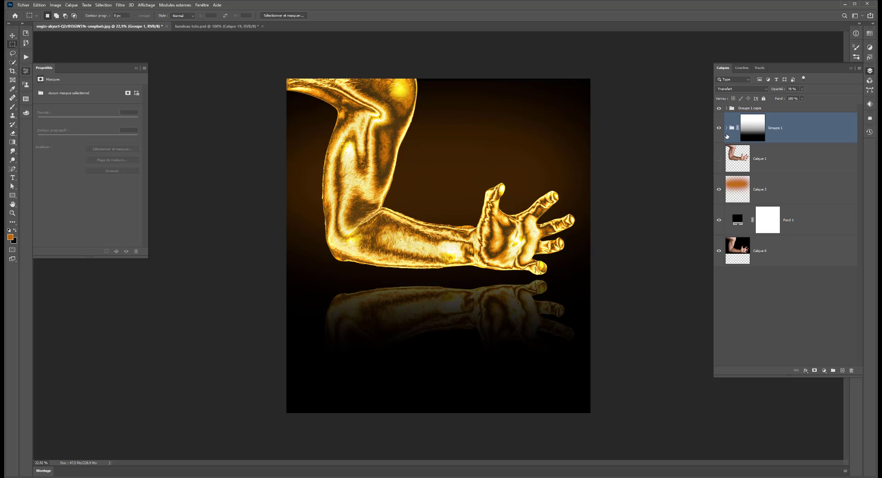
- Toggle the layers above Calque 6 in the finished gold arm composition to review how the image is built up
left_click_drag(719, 108, 719, 216)
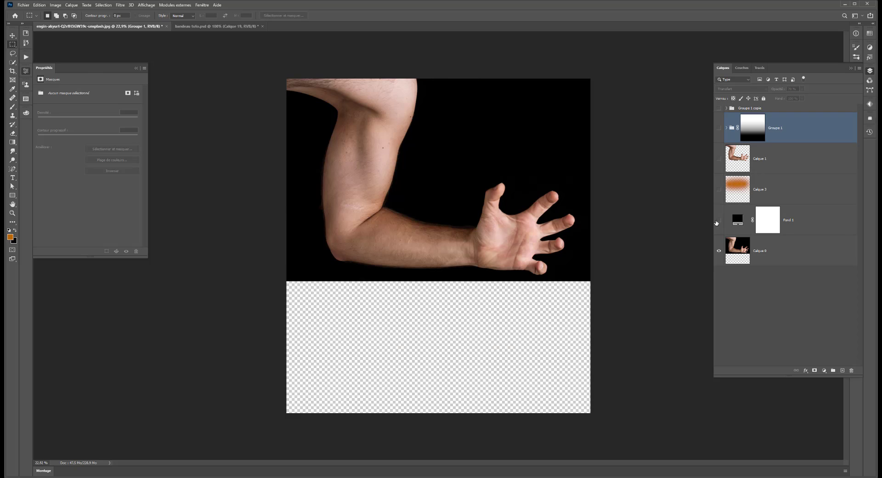
left_click(718, 221)
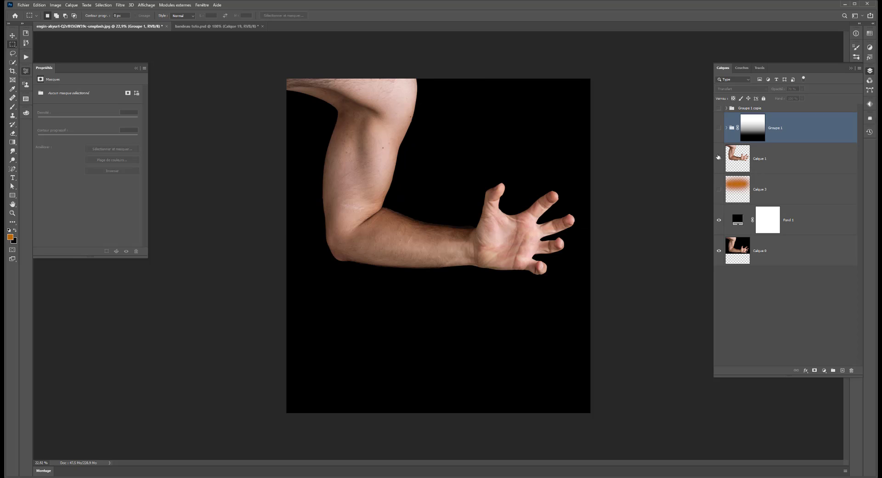
left_click_drag(719, 127, 719, 108)
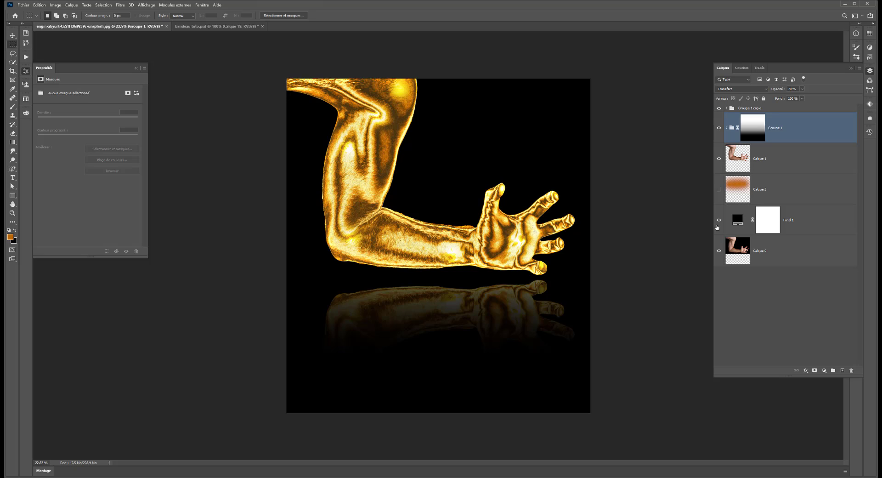
left_click(719, 190)
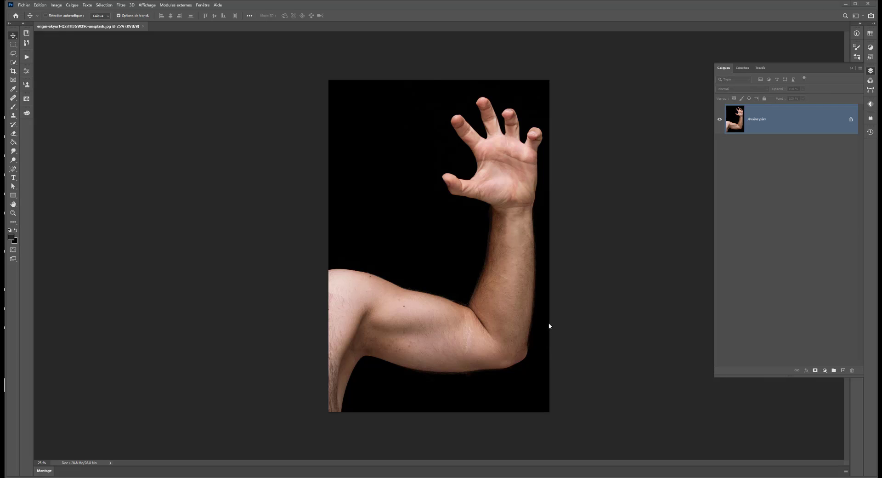
- Select the arm automatically as the subject with the Quick Selection tool and copy it to a new layer
left_click(821, 259)
left_click(12, 62)
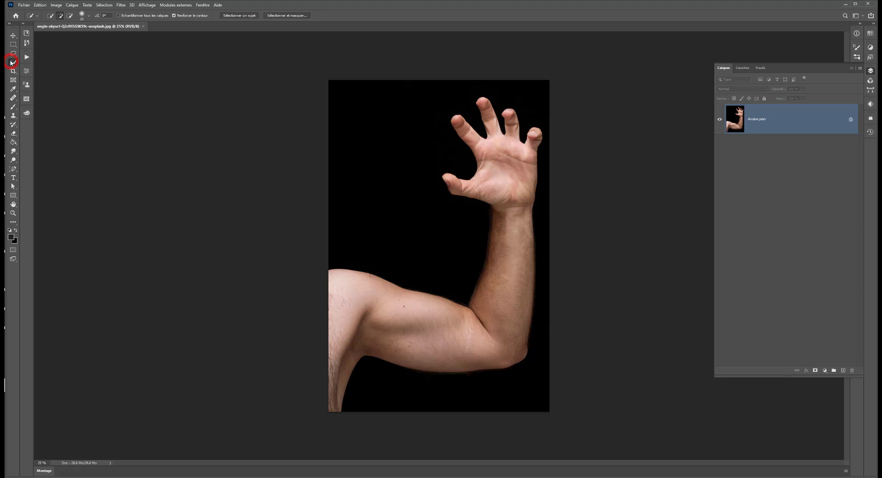
left_click(49, 69)
left_click(239, 15)
key("ctrl+j")
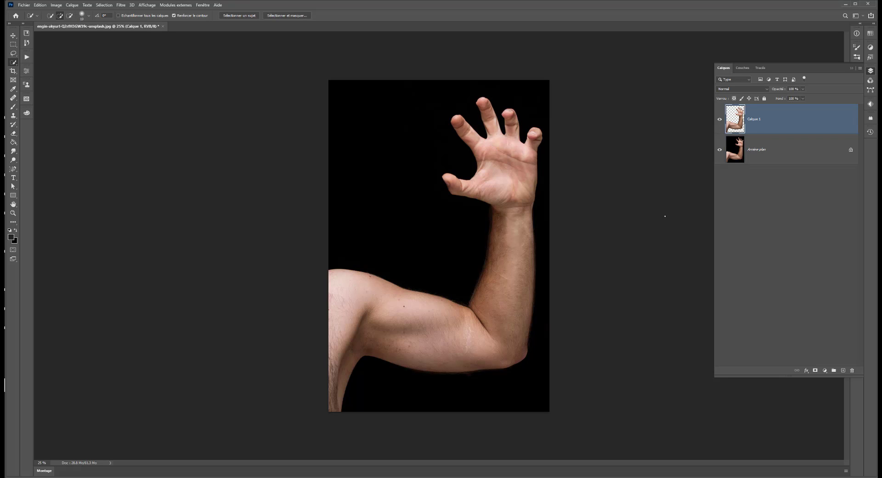
- Add a black solid colour fill layer between the Arrière-plan layer and the cut-out arm
left_click(720, 119)
left_click(773, 148)
left_click(825, 371)
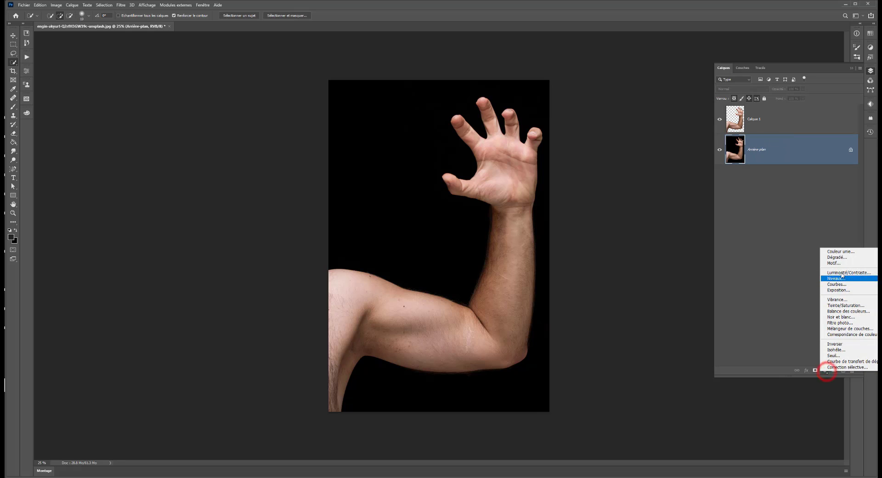
left_click(844, 252)
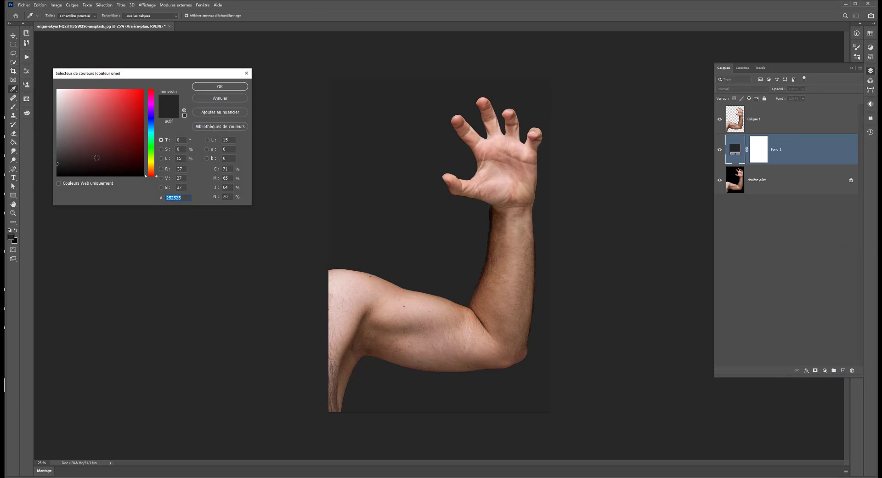
left_click(59, 174)
left_click(230, 86)
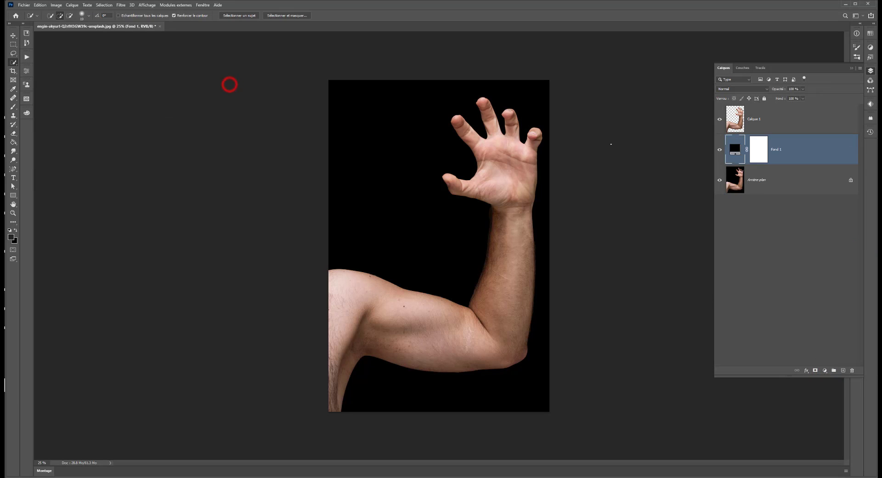
- Duplicate the cut-out arm layer Calque 1 and convert the copy into a smart object
left_click(720, 180)
left_click(764, 122)
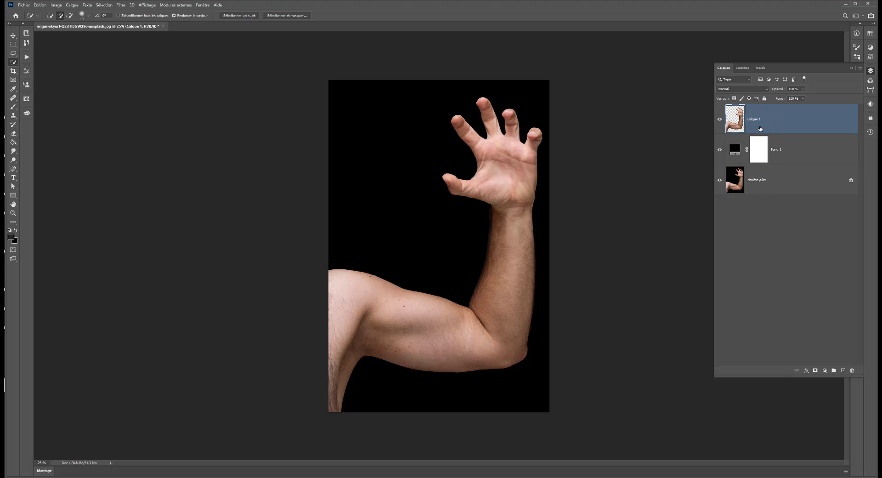
key("ctrl+j")
left_click(735, 148)
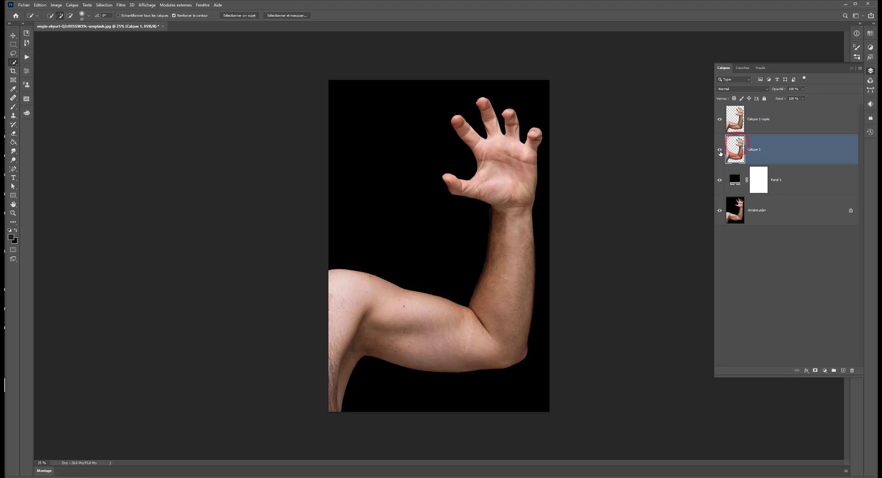
left_click(759, 118)
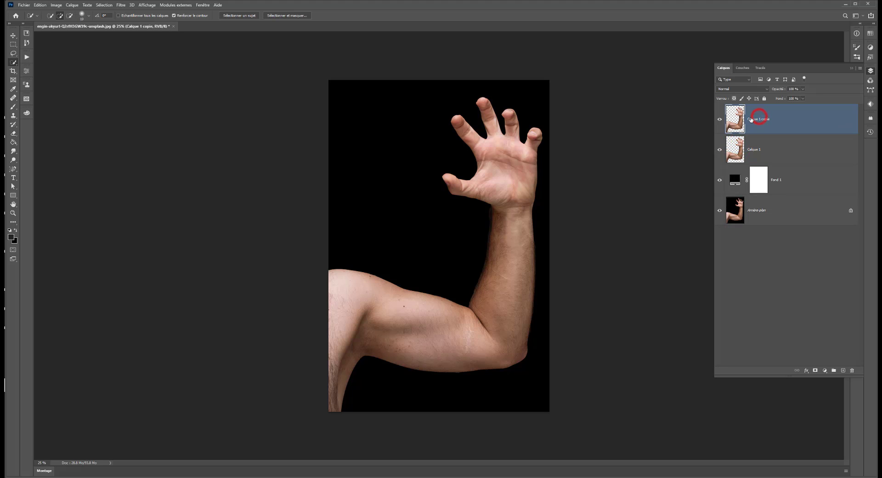
right_click(787, 127)
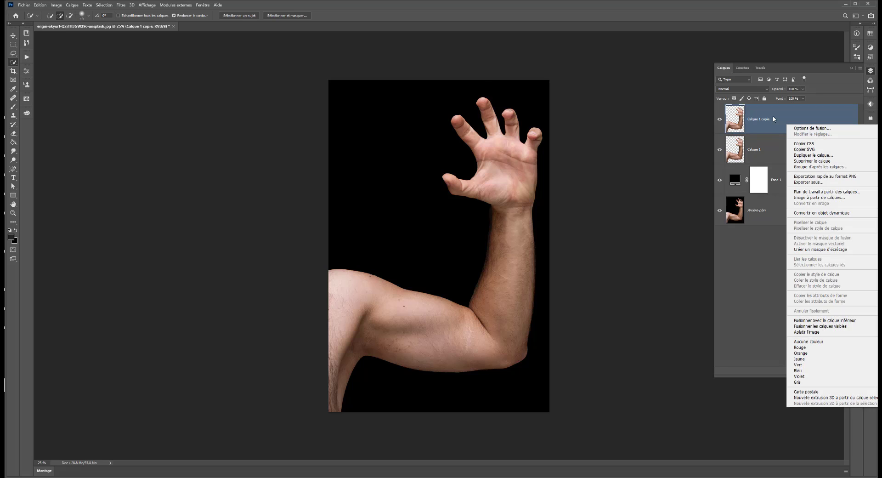
left_click(811, 214)
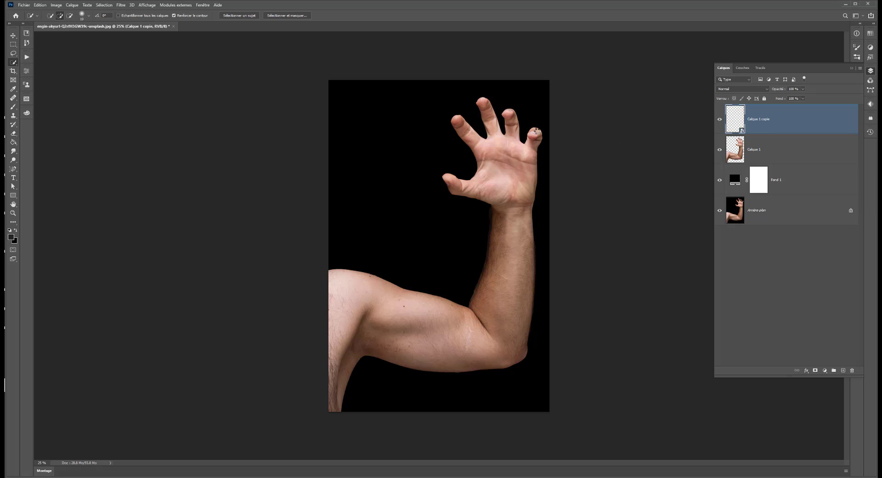
- Apply a Noir et blanc adjustment to the arm smart object with Rouges 132% and Jaunes 96%, and compare before and after
left_click(56, 4)
mouse_move(61, 23)
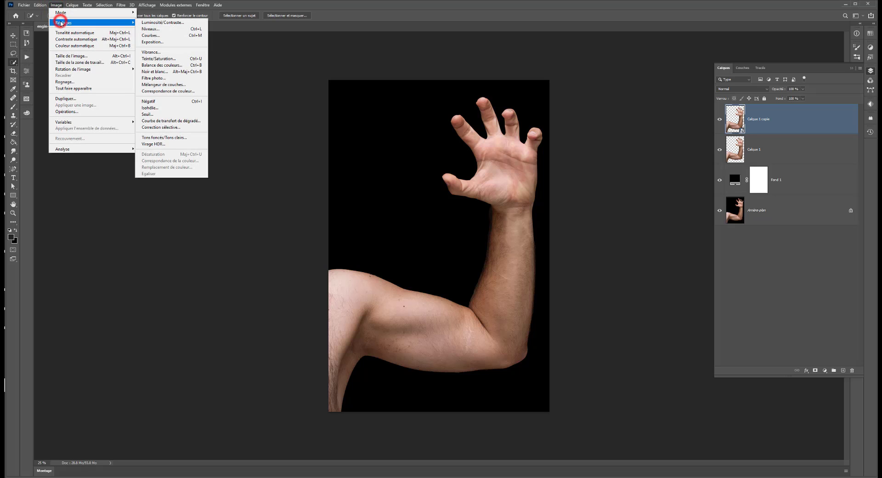
left_click(169, 72)
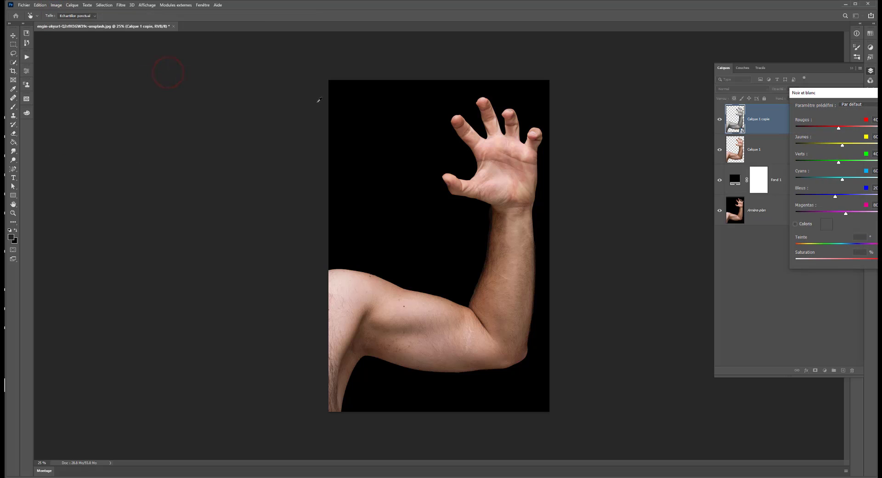
left_click_drag(848, 93, 141, 105)
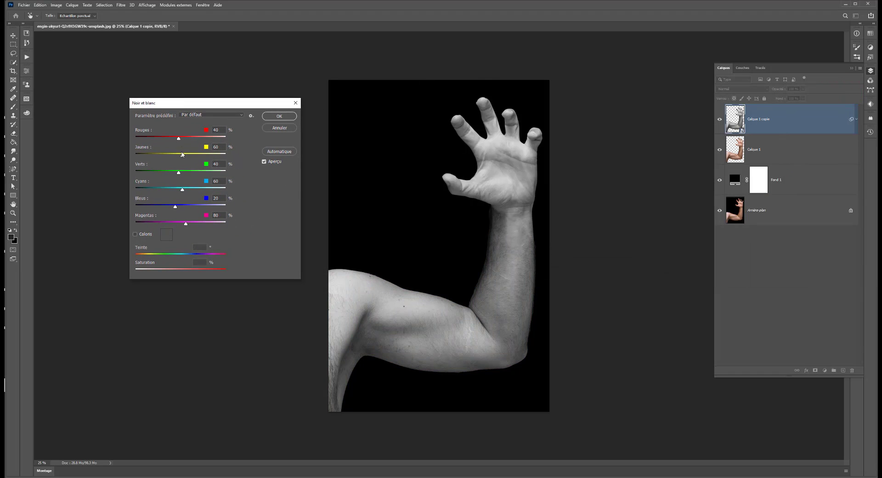
left_click(182, 156)
left_click_drag(183, 137, 190, 157)
left_click(195, 138)
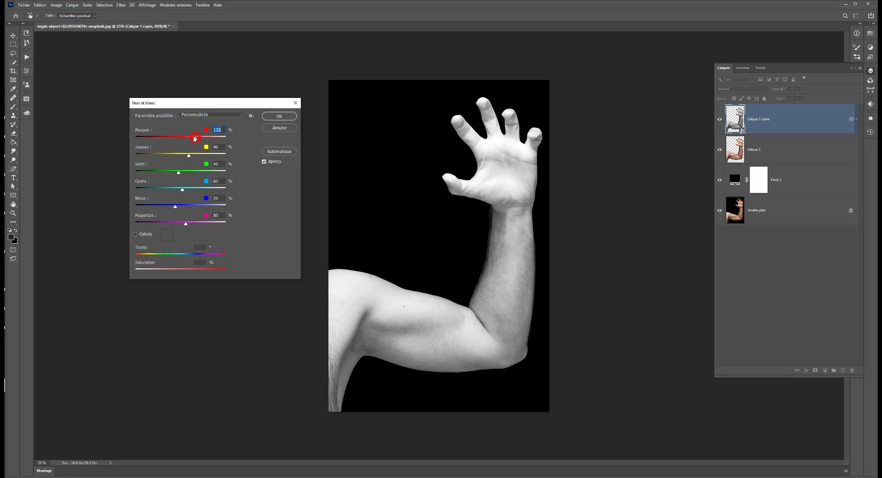
left_click(284, 119)
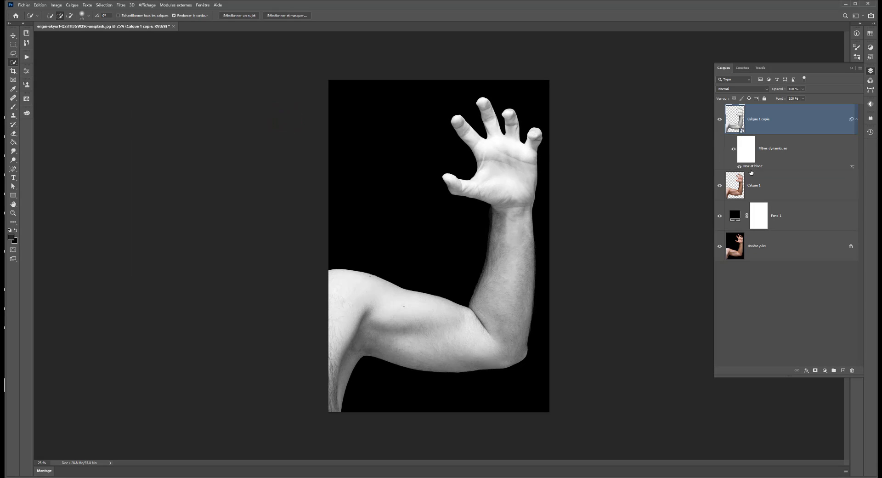
left_click(739, 166)
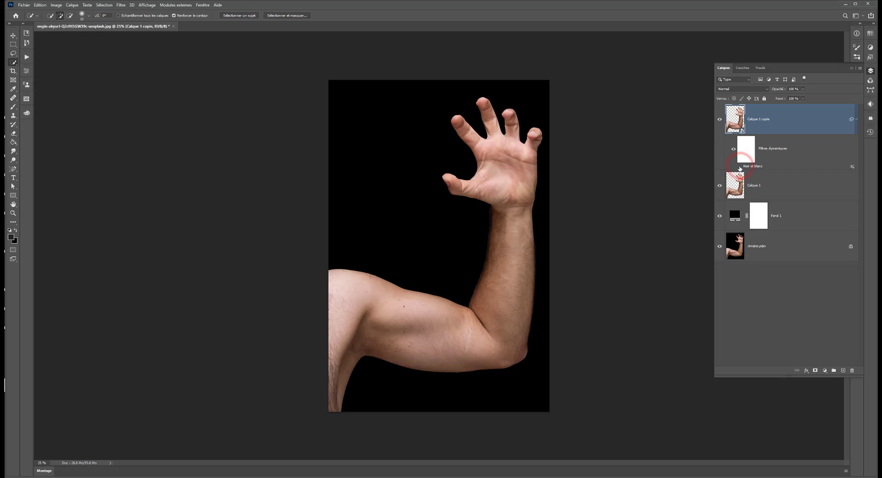
left_click(739, 166)
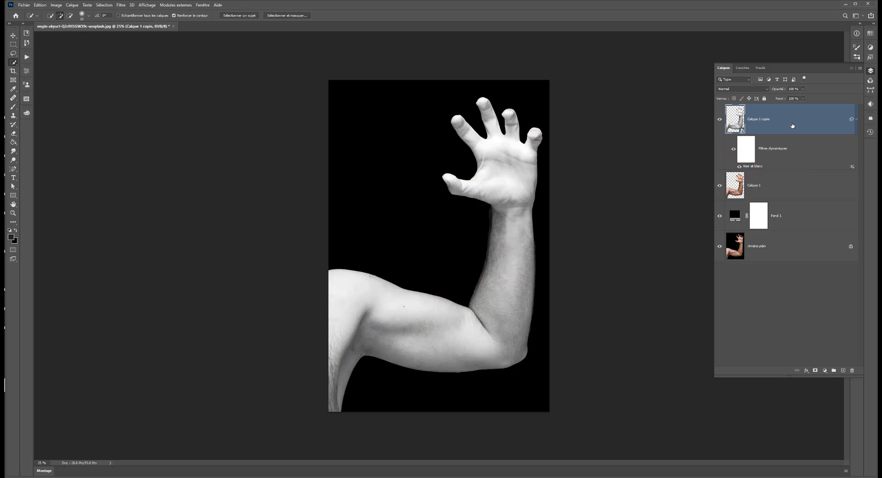
- Create an inverted copy of the black-and-white arm layer in Différence blend mode and merge it with the original below
key("ctrl+j")
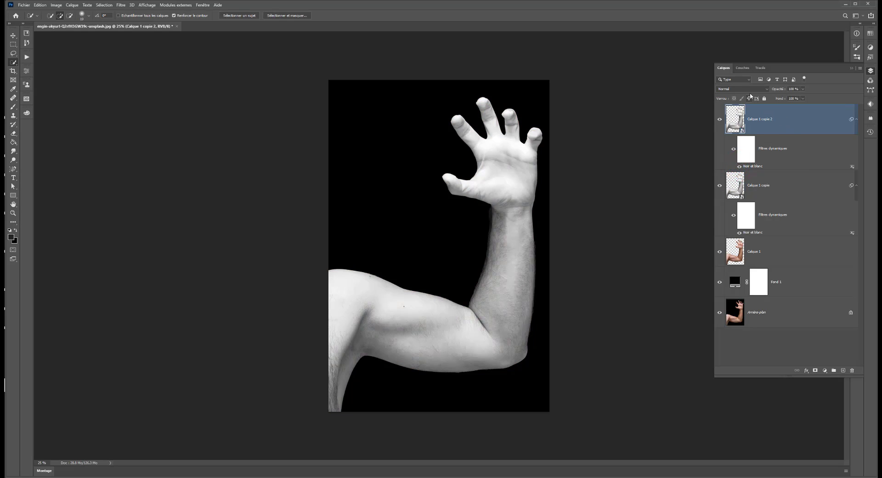
left_click(748, 89)
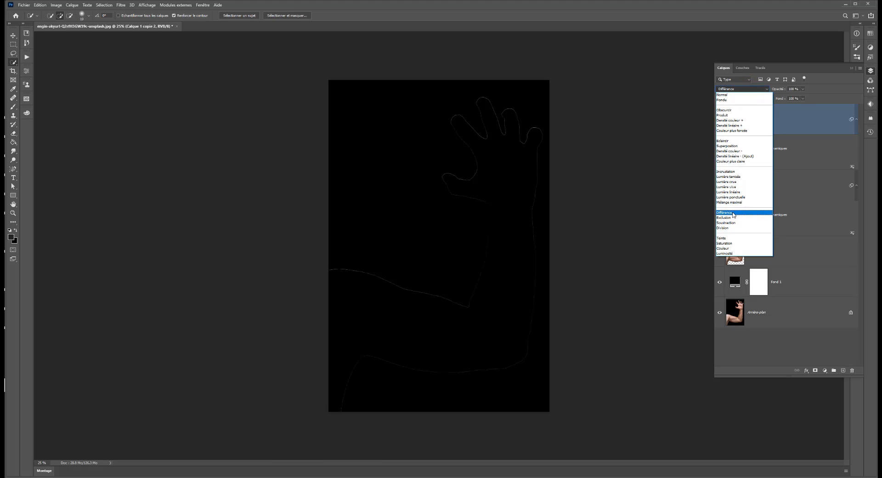
left_click(730, 212)
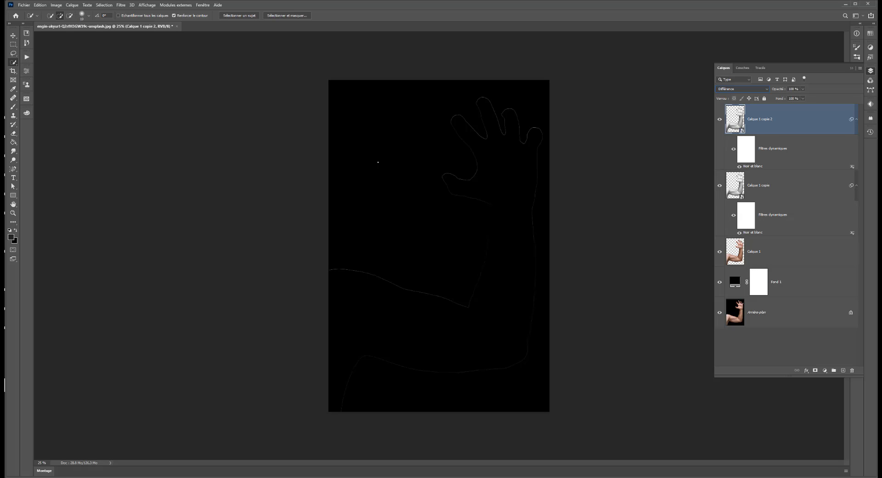
key("ctrl+i")
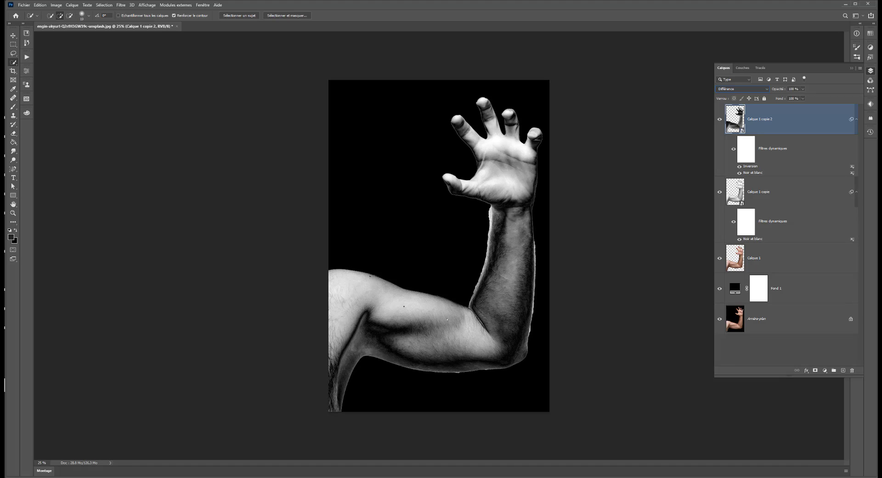
key("ctrl+j")
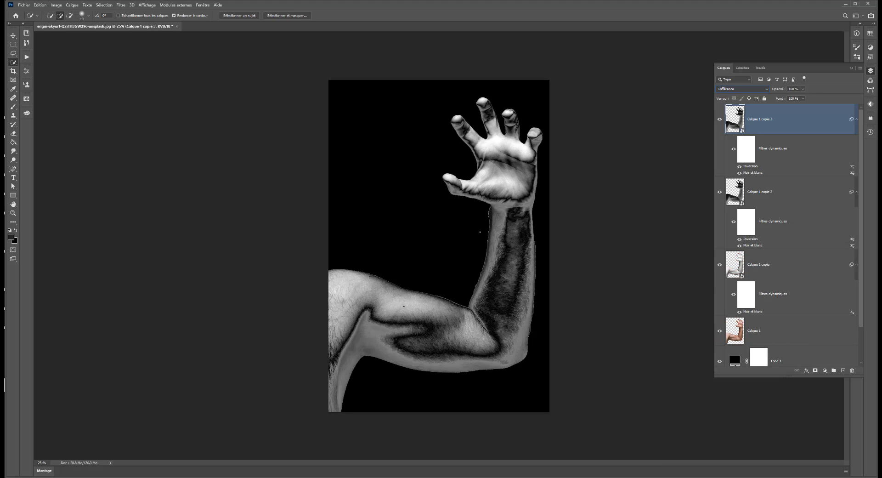
key("ctrl+z")
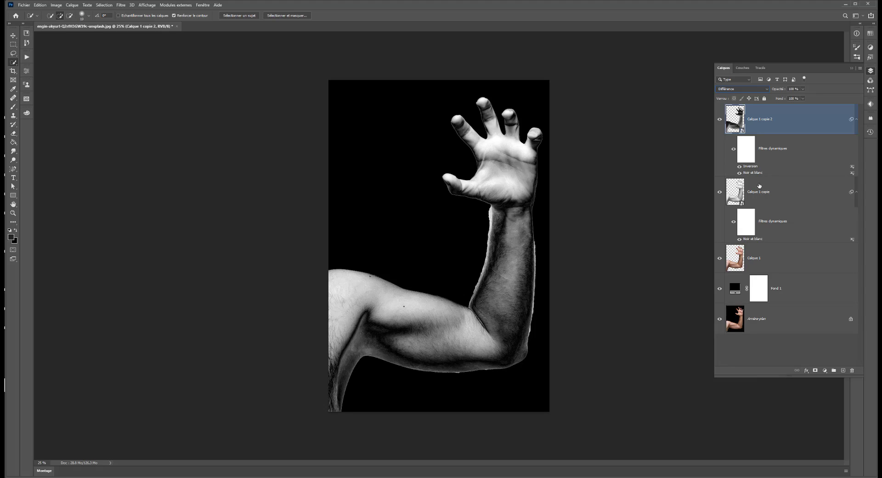
left_click(766, 192, "ctrl")
key("ctrl+e")
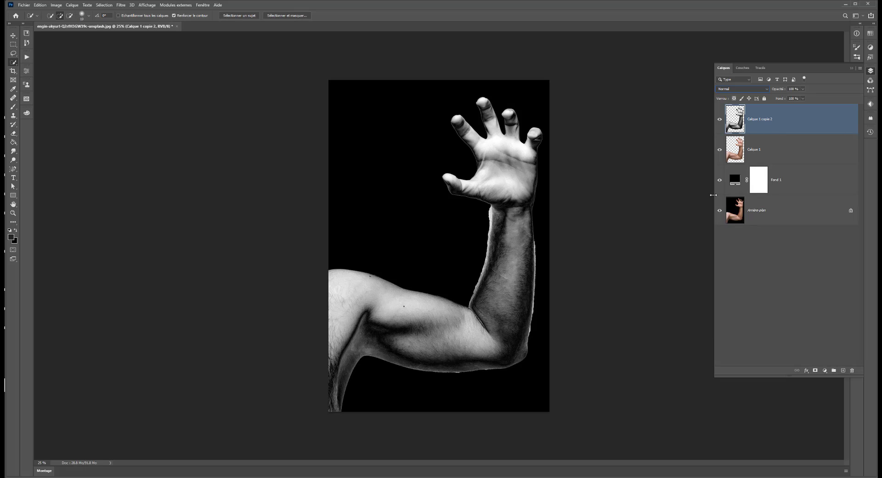
- Duplicate the merged arm layer as an inverted copy in Différence mode and merge it down into Calque 1 copie 2
key("ctrl+j")
left_click(733, 89)
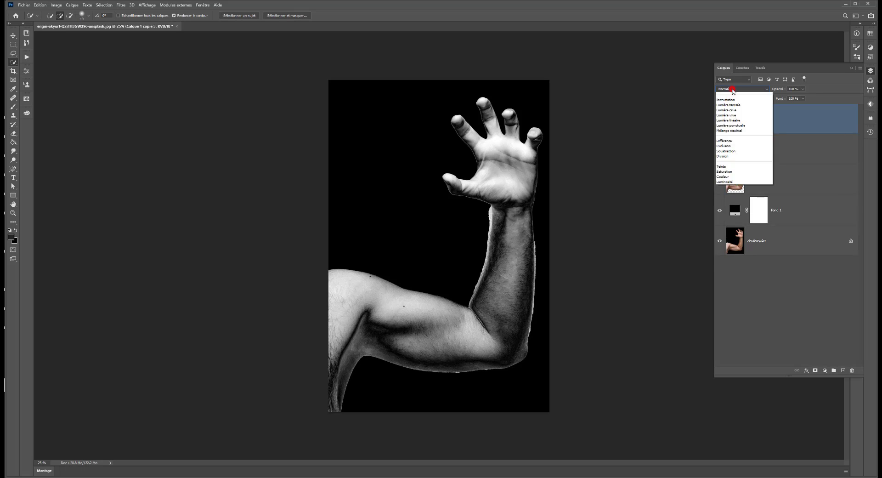
left_click(731, 213)
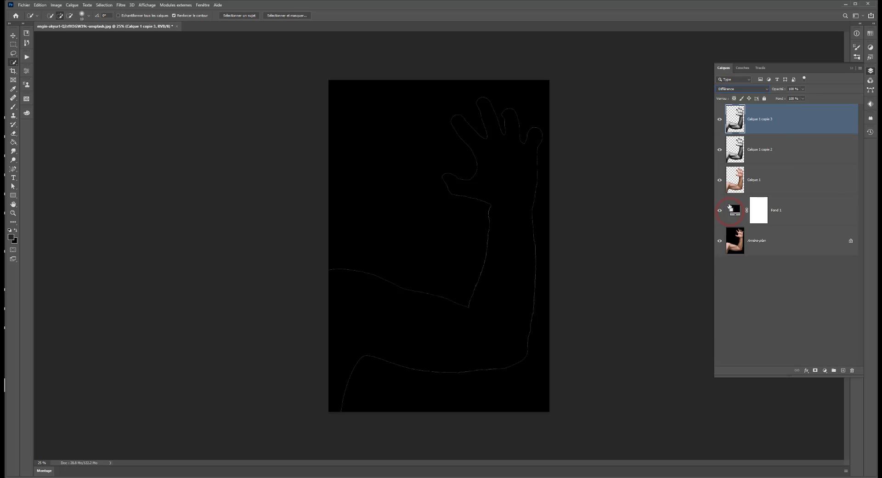
key("ctrl+i")
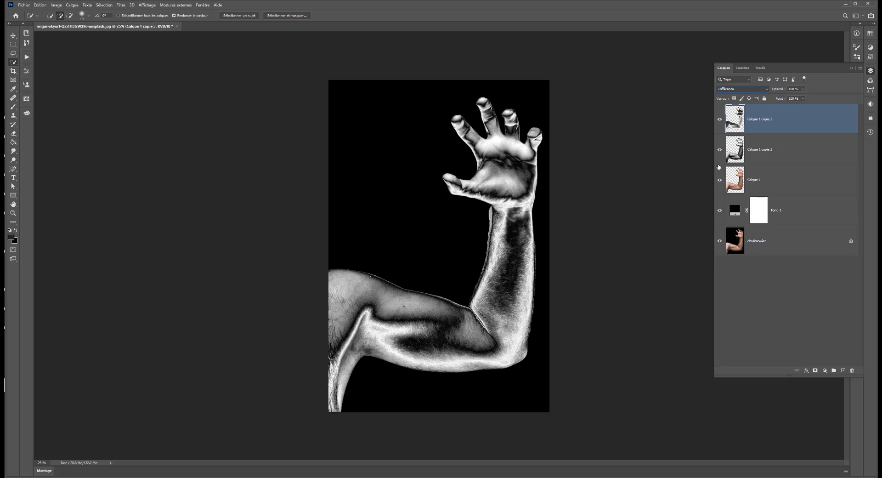
left_click(720, 121)
left_click(720, 120)
key("Delete")
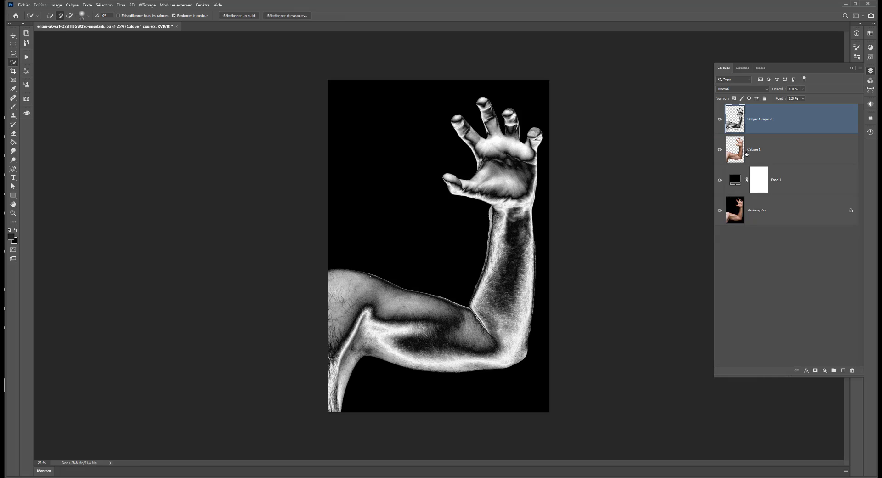
- Duplicate the newly merged arm layer once more, set the copy's blend mode to Différence and invert it
key("ctrl+j")
left_click(742, 89)
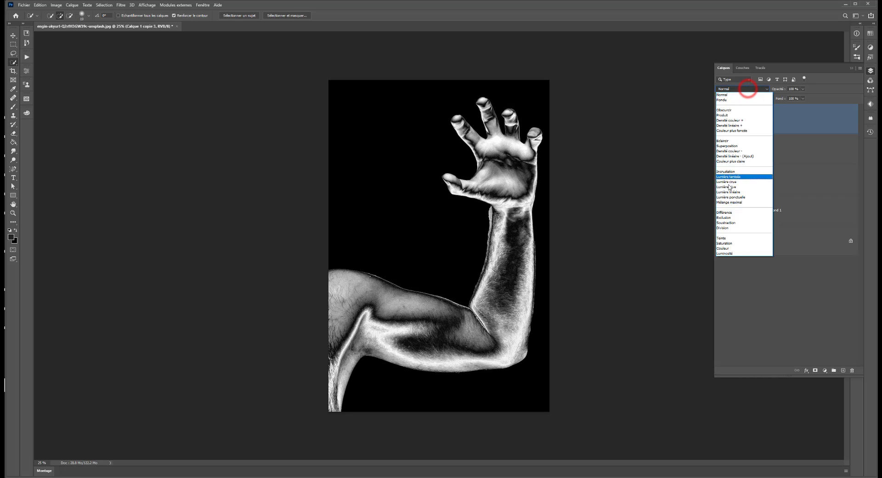
left_click(722, 213)
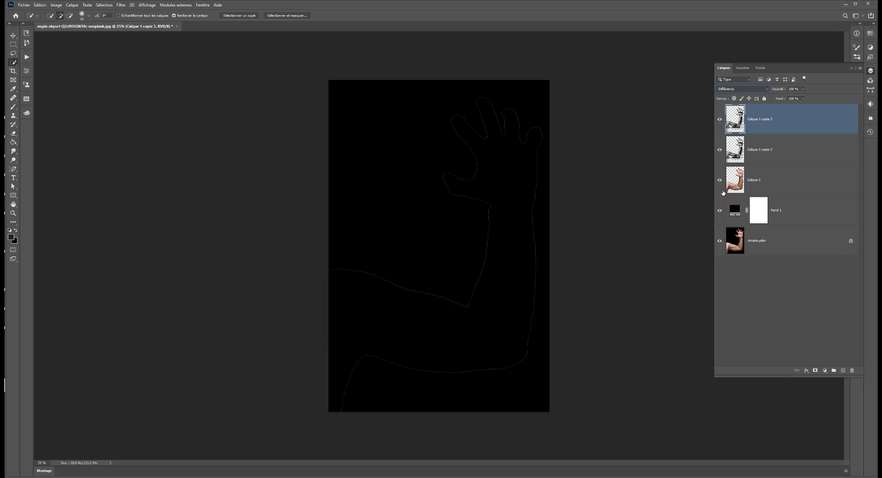
left_click(719, 119)
left_click(720, 119)
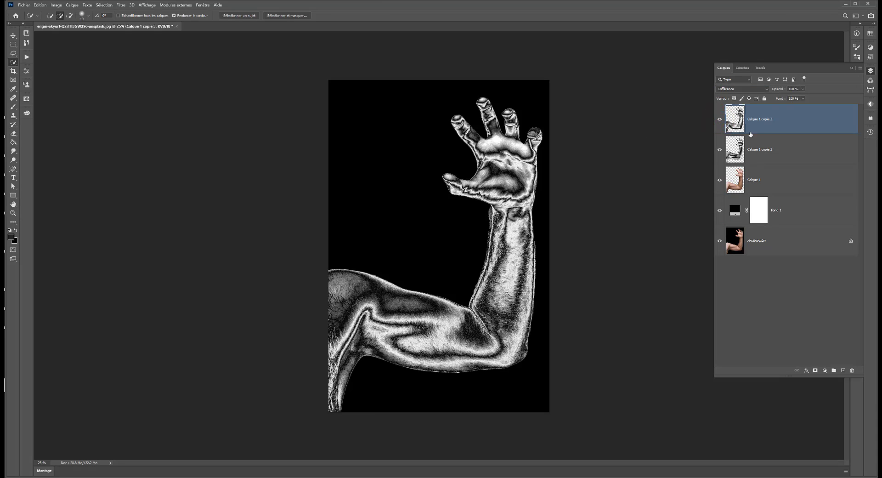
- Merge the inverted Différence copy down into Calque 1 copie 2
key("ctrl+e")
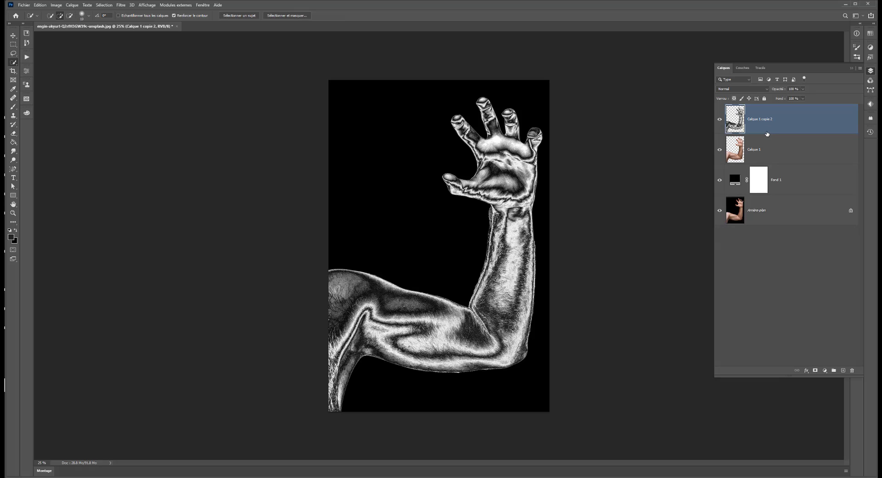
- Try one more inverted copy of the merged arm layer in Différence mode and compare the arm with and without it
key("ctrl+j")
key("ctrl+i")
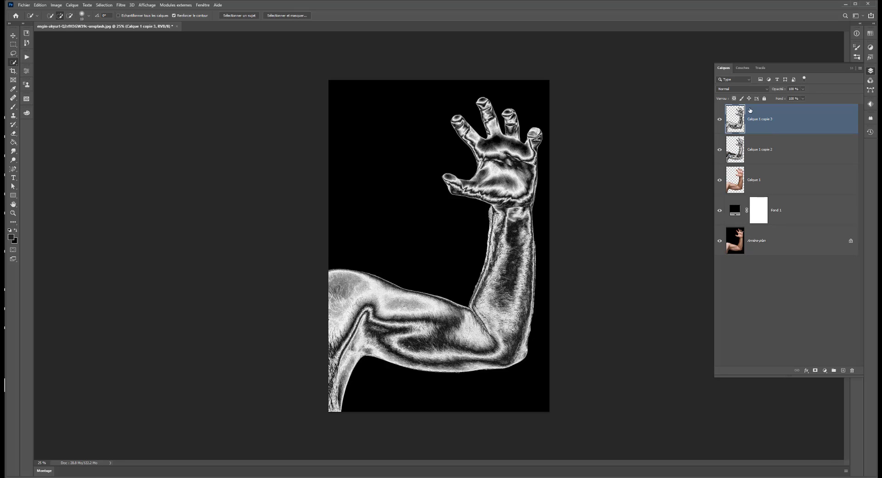
left_click(747, 89)
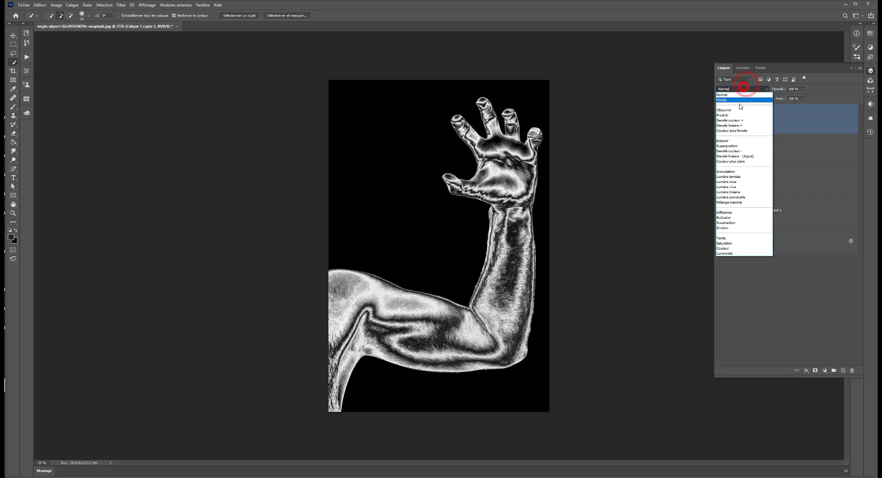
left_click(722, 213)
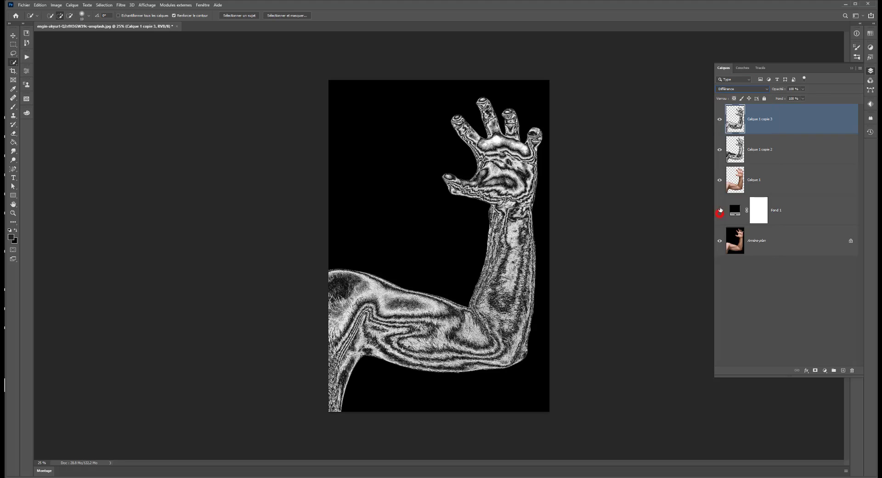
left_click(719, 115)
left_click(720, 114)
left_click(757, 118)
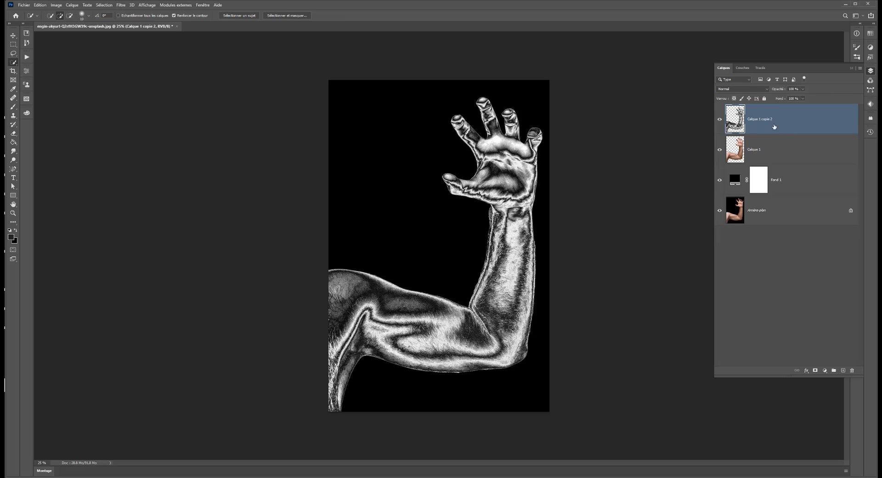
- Compare the chrome arm with the original photo and convert Calque 1 copie 2 to a smart object
left_click(719, 120)
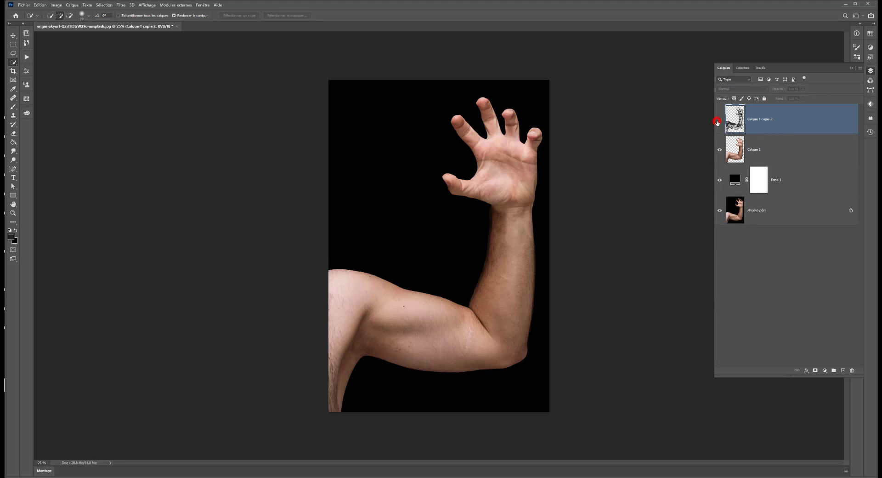
left_click(720, 119)
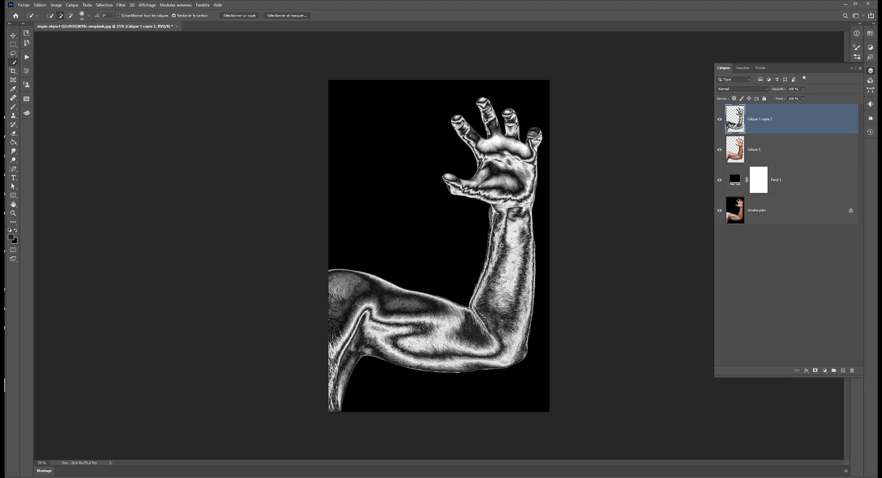
right_click(790, 122)
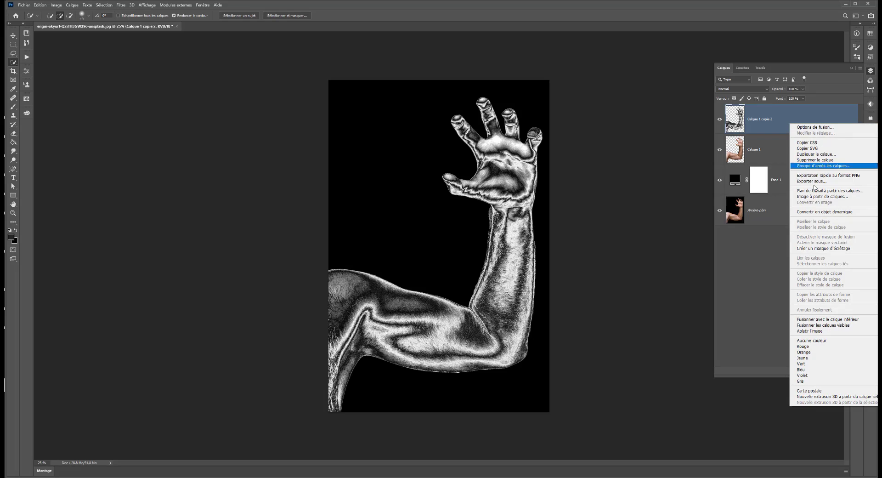
left_click(815, 211)
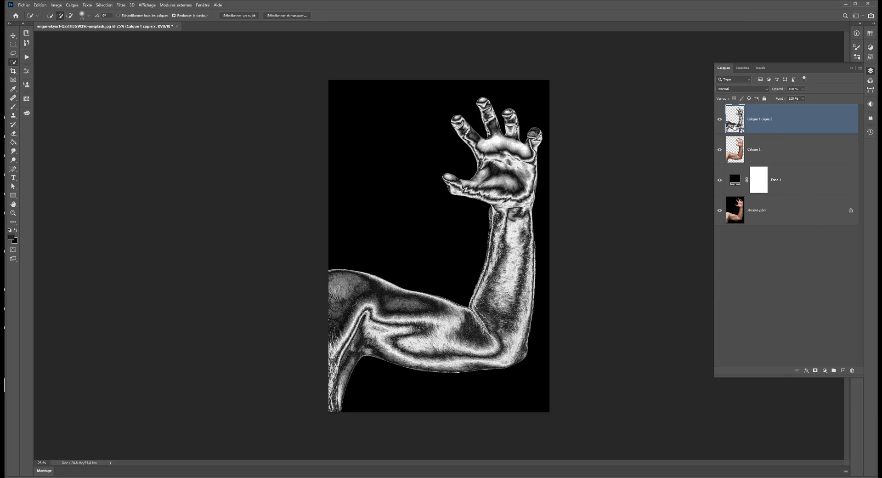
- Add a Courbe de transfert de dégradé adjustment above the chrome arm and clip it to that layer
left_click(824, 371)
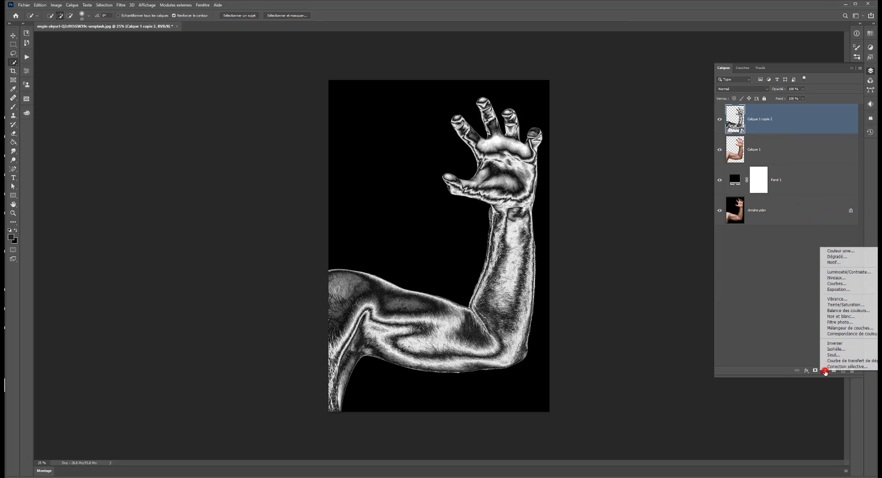
left_click(825, 372)
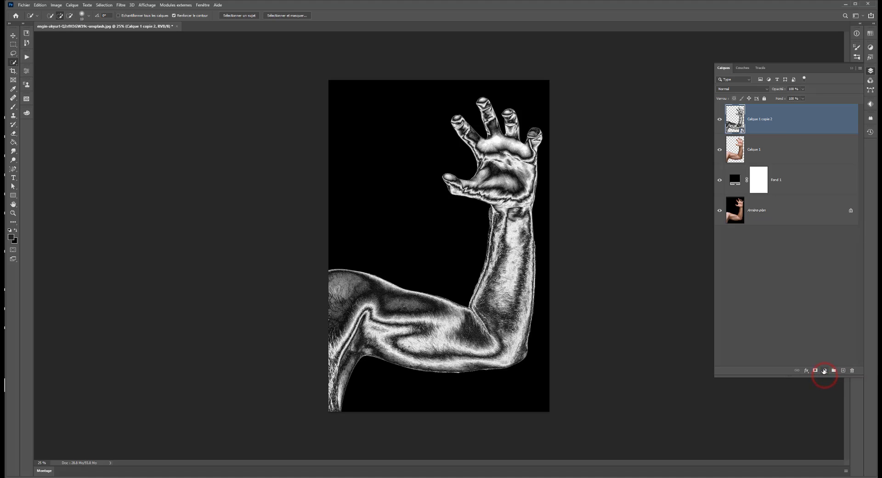
left_click(825, 372)
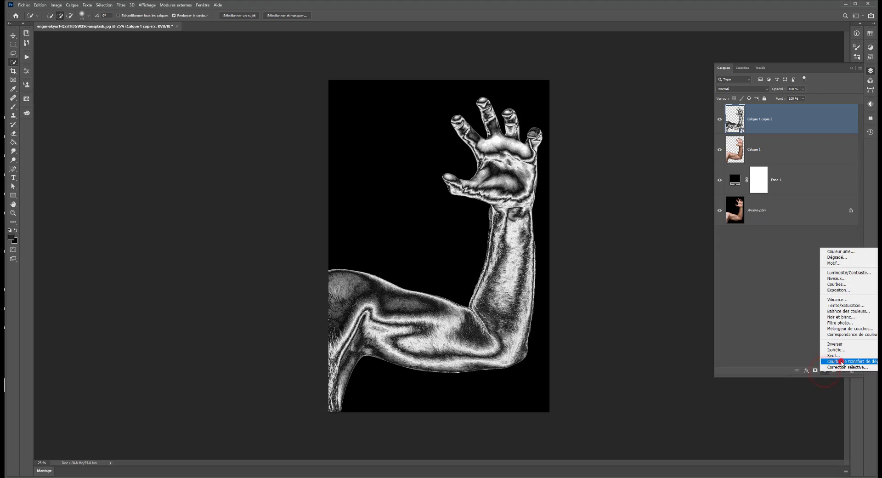
left_click(841, 361)
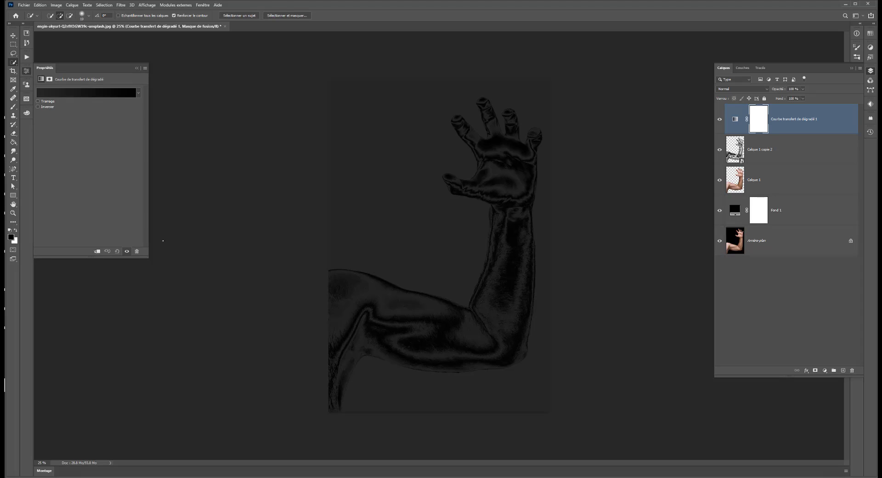
left_click(98, 252)
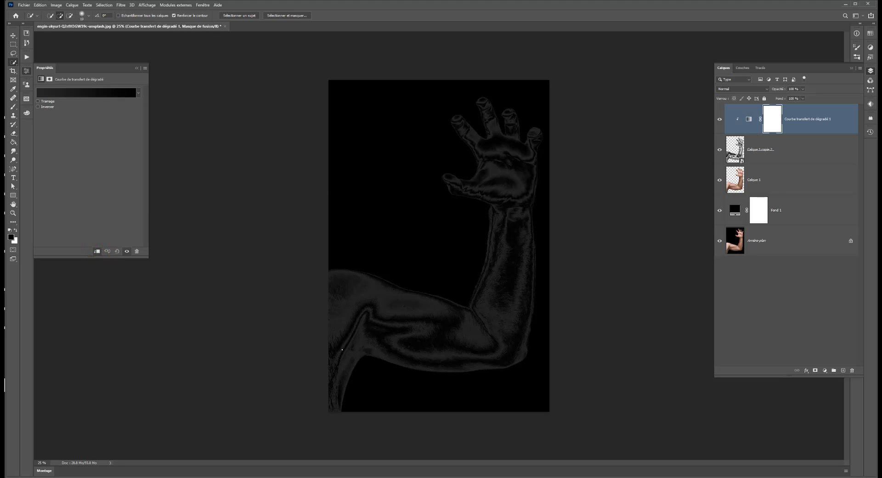
- Edit the gradient map's gradient and set its starting colour stop to a dark brown, #29261f
left_click(100, 93)
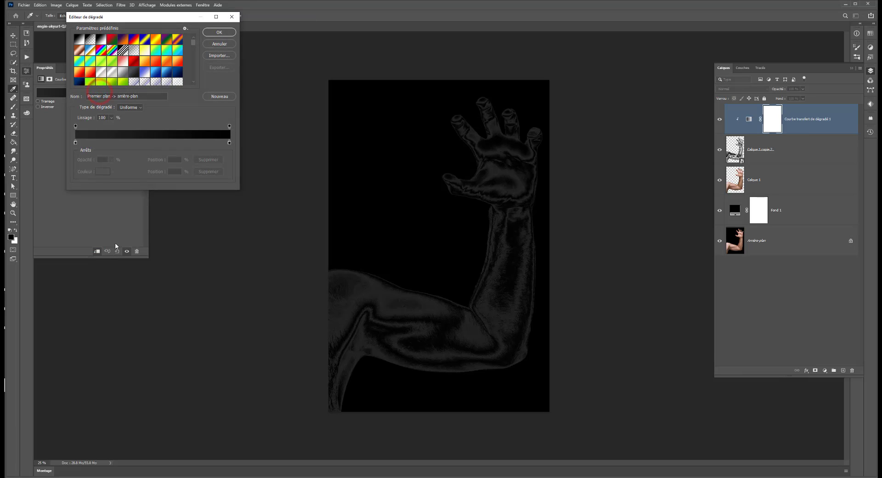
left_click_drag(126, 13, 188, 41)
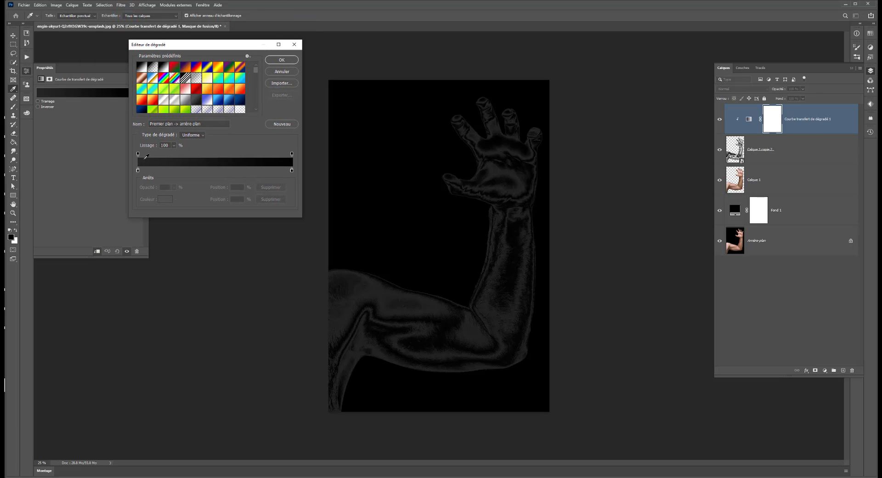
left_click(138, 170)
double_click(138, 171)
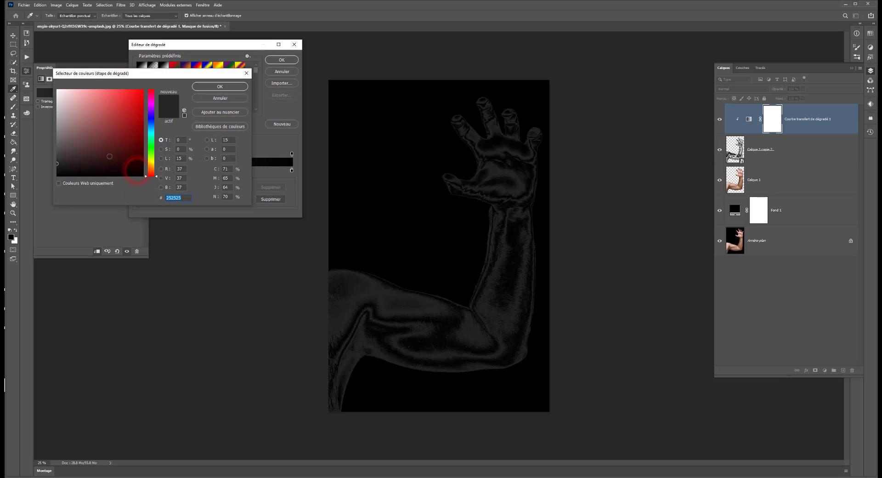
left_click(151, 167)
left_click_drag(152, 168, 151, 161)
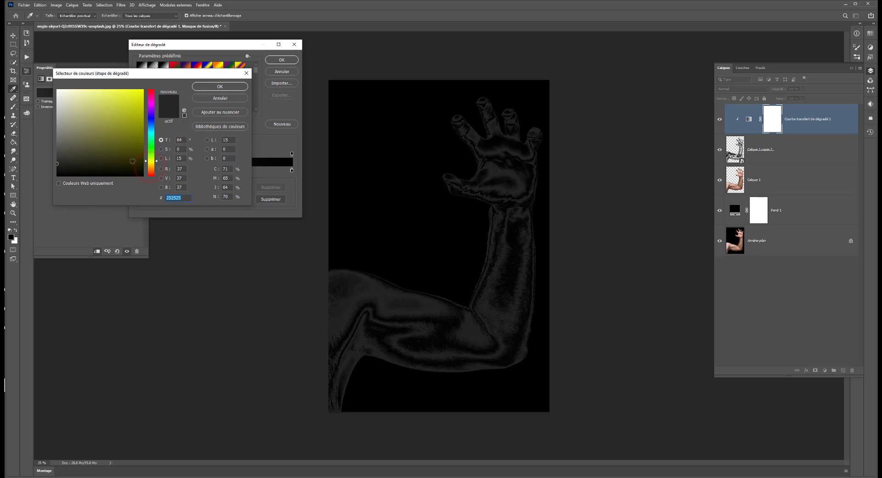
left_click(152, 166)
left_click_drag(94, 161, 83, 159)
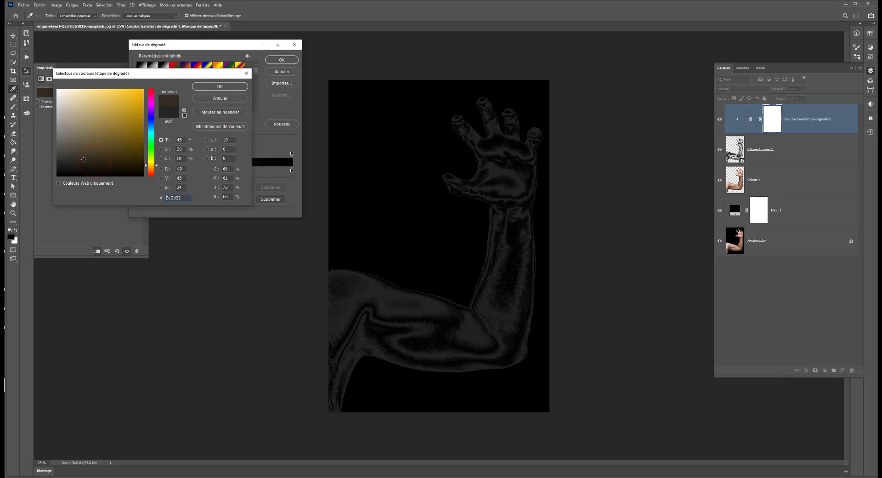
left_click(219, 86)
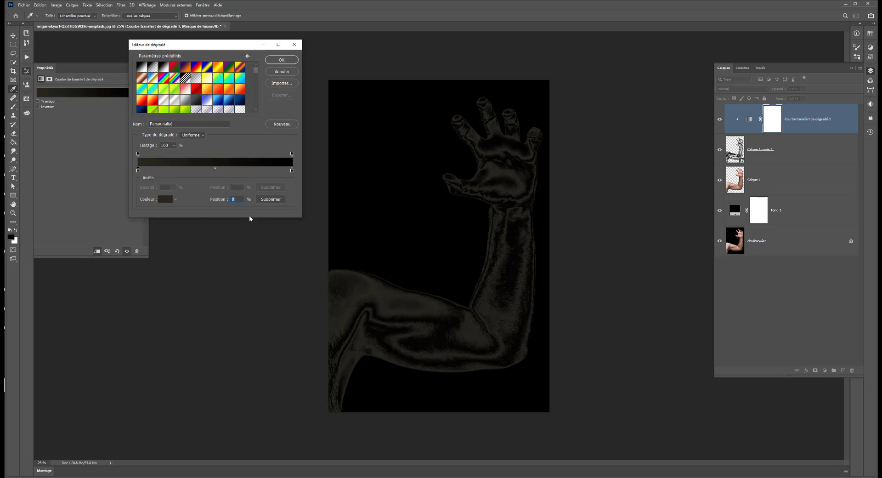
- Add a colour stop at position 50% of the gradient and give it the dull gold #9f832c
left_click(215, 169)
left_click(214, 171)
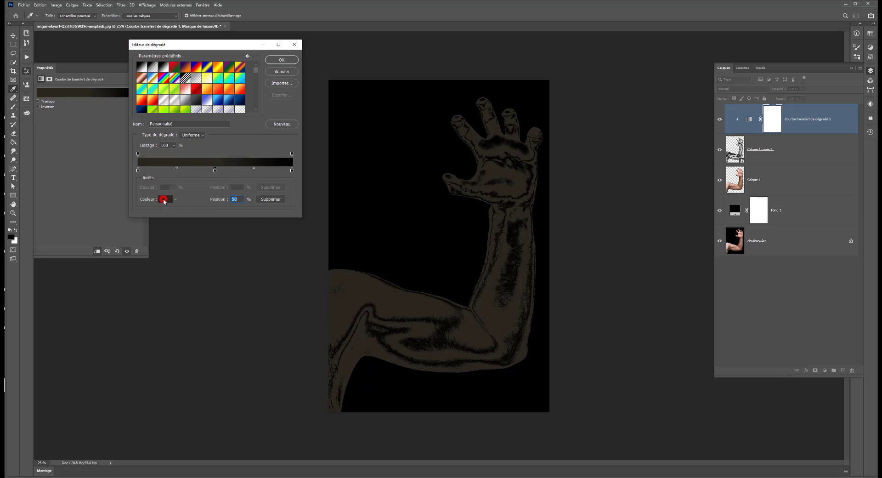
left_click(166, 199)
left_click(108, 117)
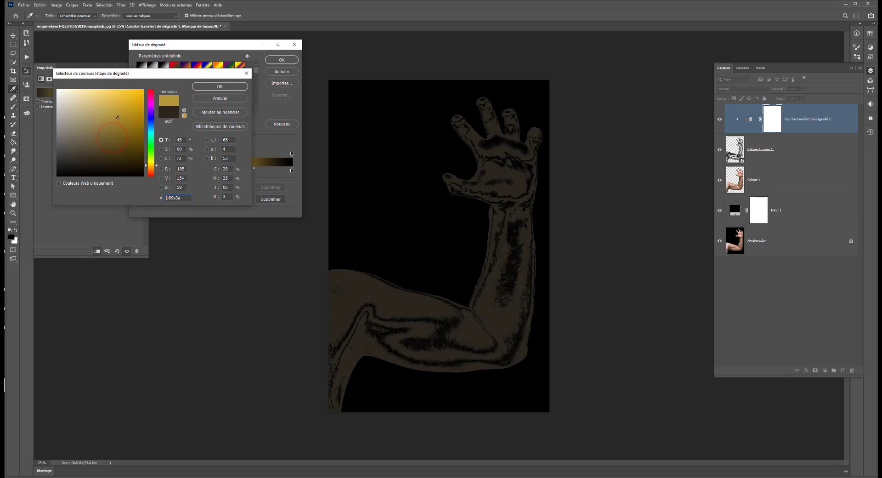
left_click(118, 119)
left_click_drag(118, 119, 119, 121)
left_click(208, 87)
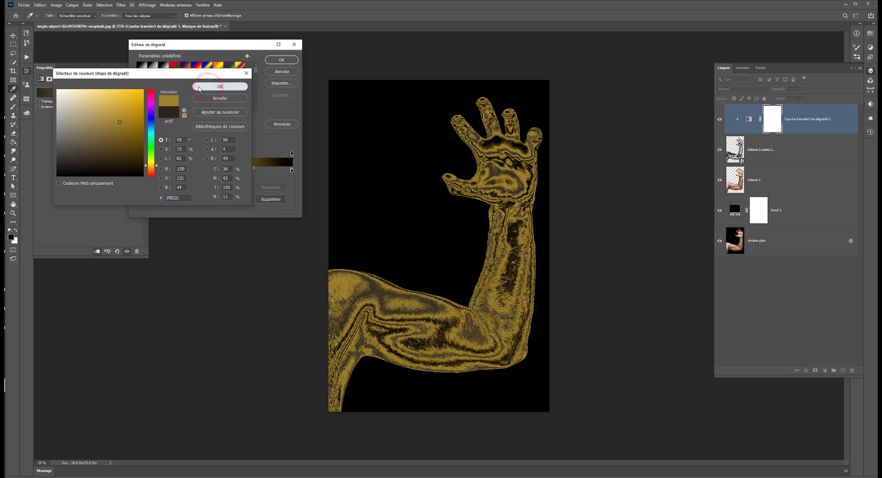
- Set the gradient's end colour stop to the light yellow #fce96b
double_click(292, 170)
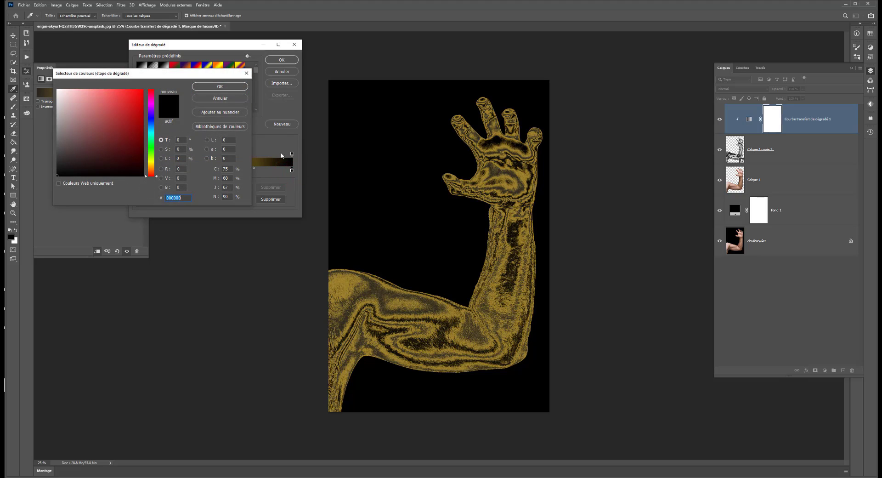
left_click(149, 163)
type("aba020")
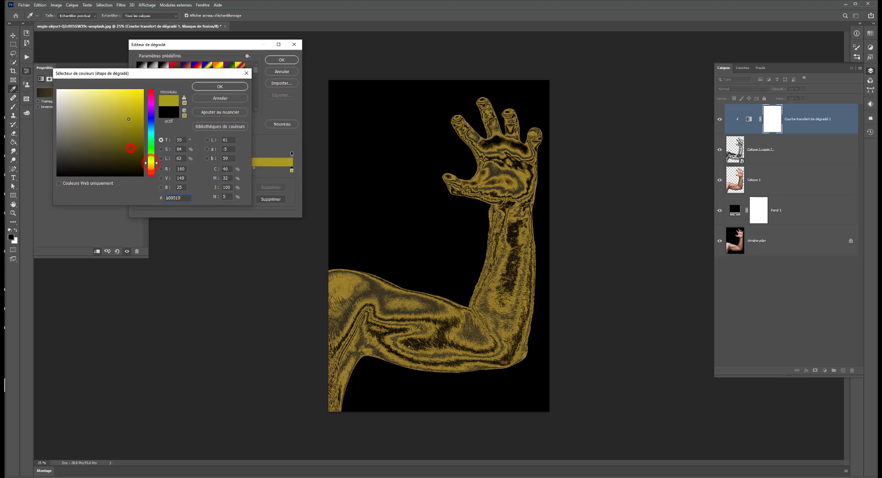
left_click_drag(127, 130, 107, 90)
left_click(151, 164)
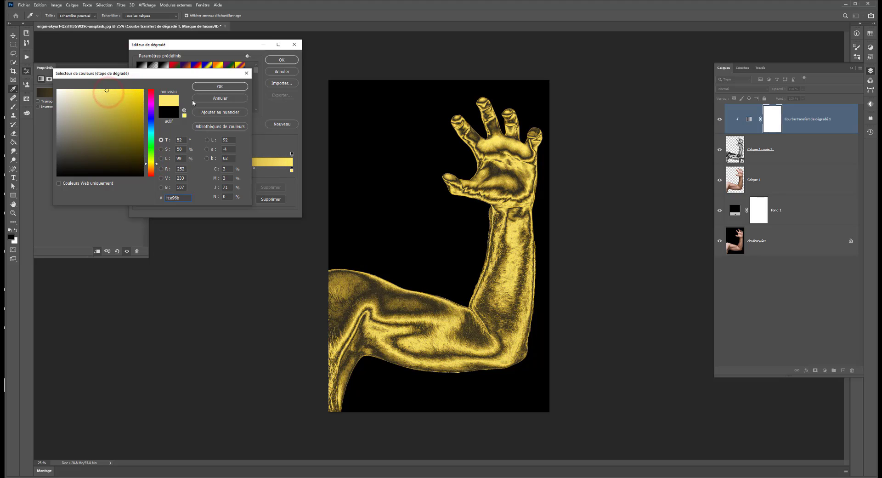
left_click(220, 87)
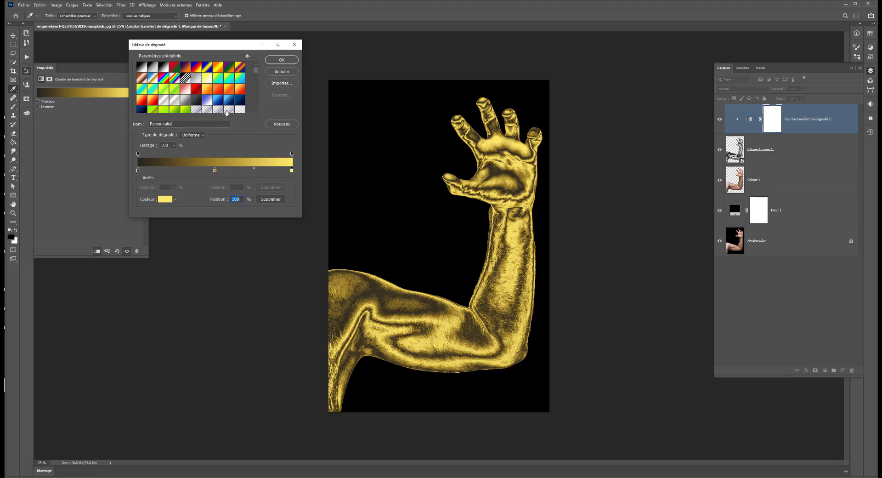
- Recolour the gradient's middle stop to a more saturated gold, #c79800
double_click(215, 170)
left_click(126, 125)
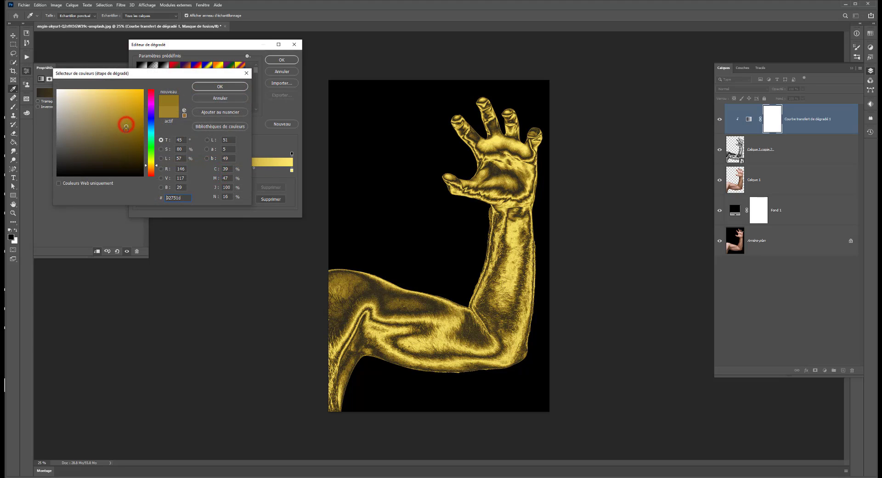
left_click(125, 131)
left_click(119, 115)
left_click(127, 110)
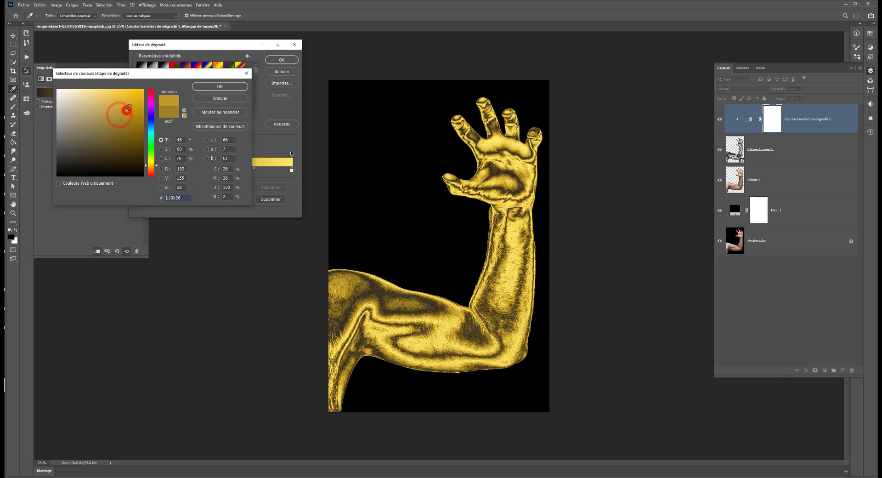
left_click(138, 108)
left_click(140, 108)
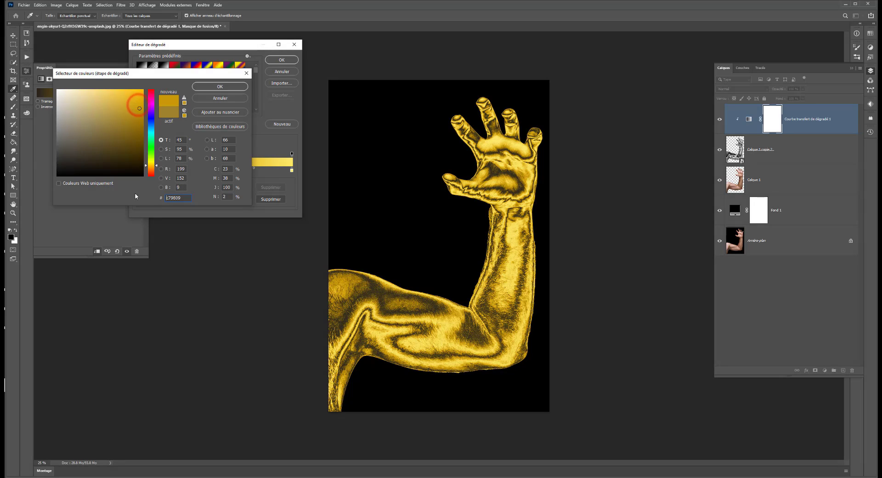
left_click(219, 86)
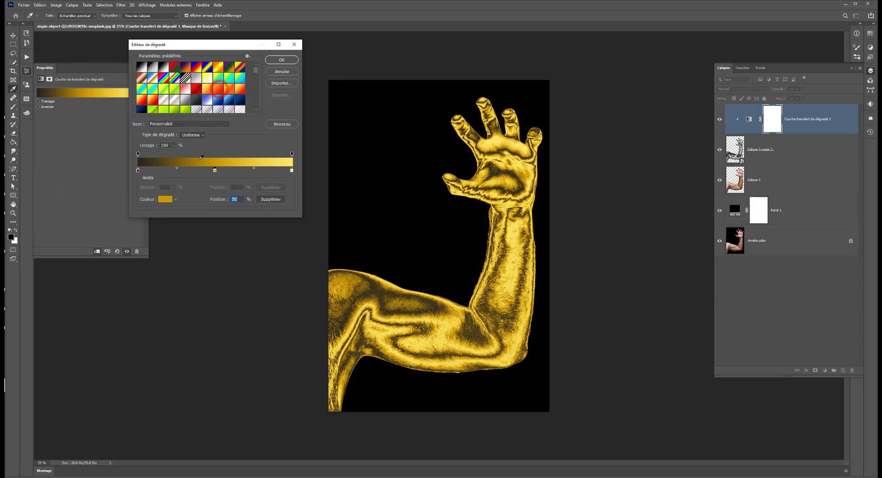
- Lighten the gradient's end colour stop to a pale yellow, about #f7eca1
double_click(292, 170)
left_click(85, 93)
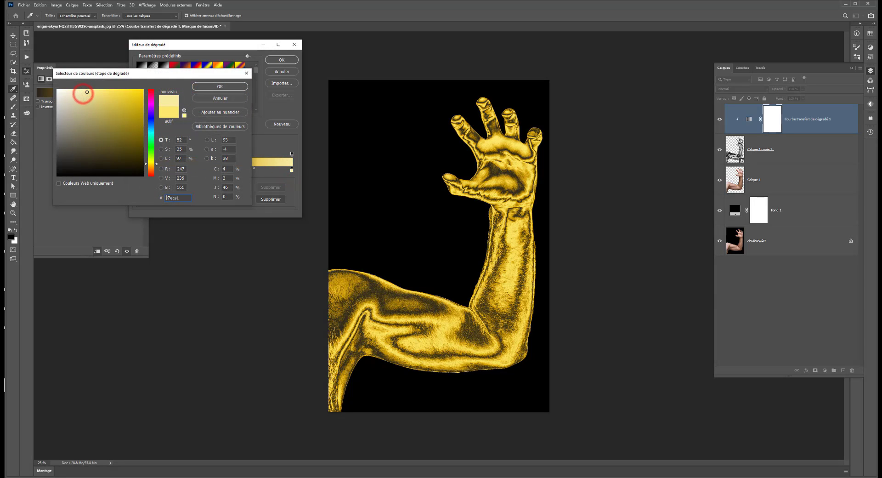
left_click(213, 86)
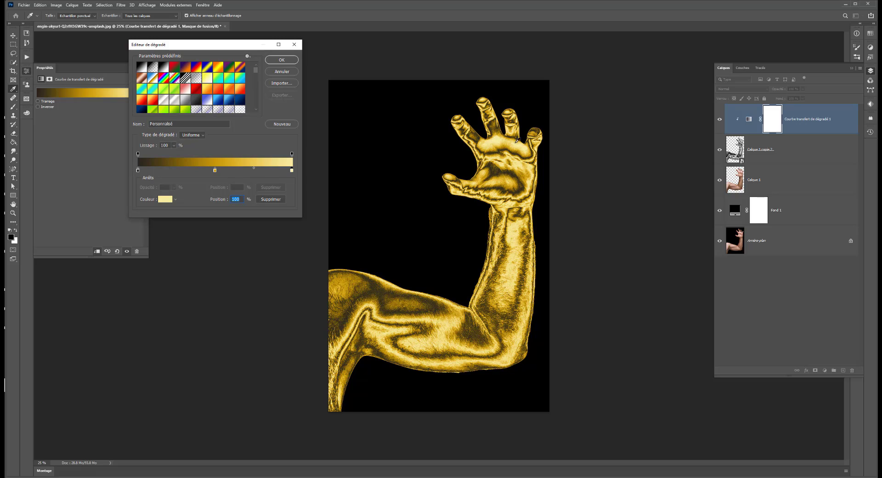
- Recolour the gradient's start stop to the dark brown #302611 and accept the edited gradient
left_click(719, 119)
double_click(138, 170)
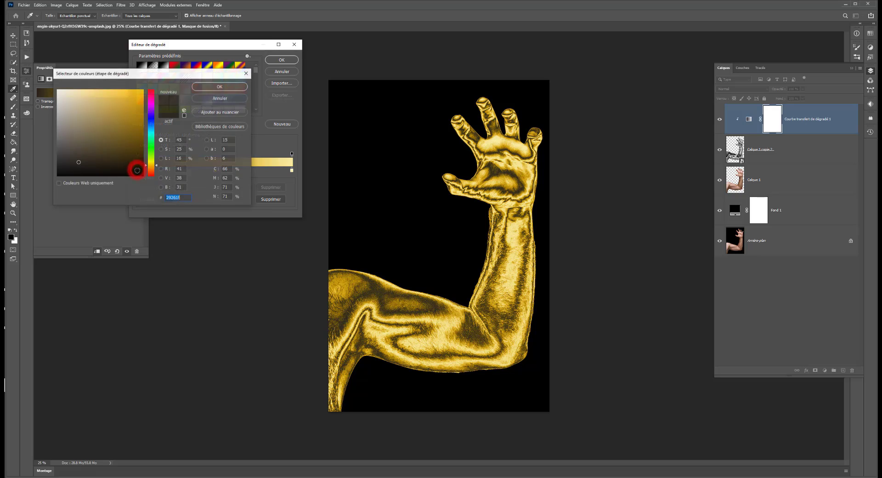
left_click(83, 165)
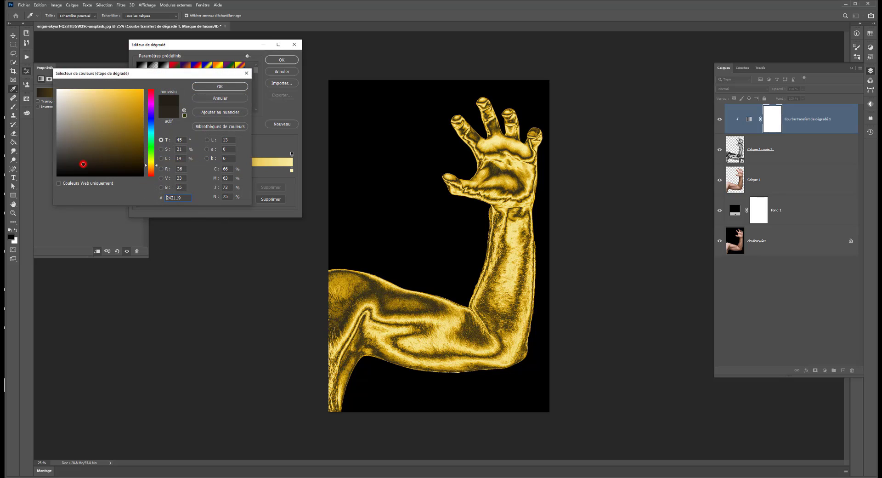
left_click(77, 163)
left_click(66, 167)
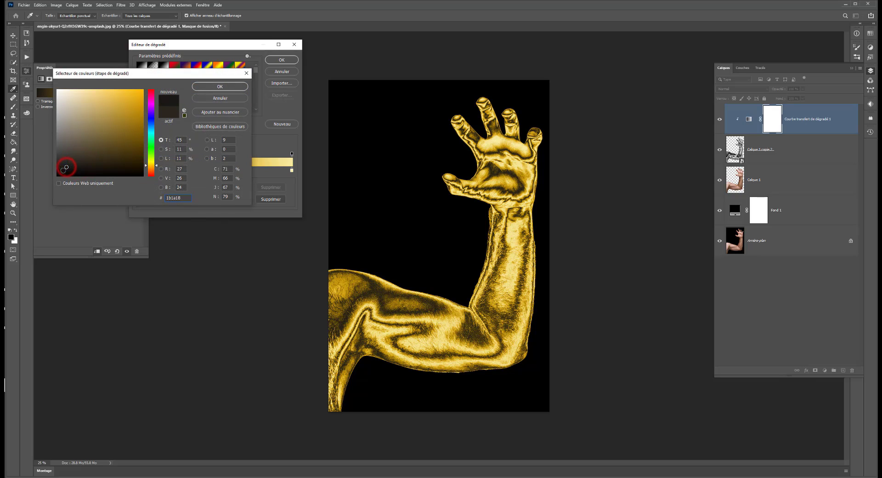
left_click(85, 159)
left_click(91, 165)
left_click(76, 160)
left_click(153, 166)
left_click(122, 163)
left_click(136, 143)
left_click(115, 156)
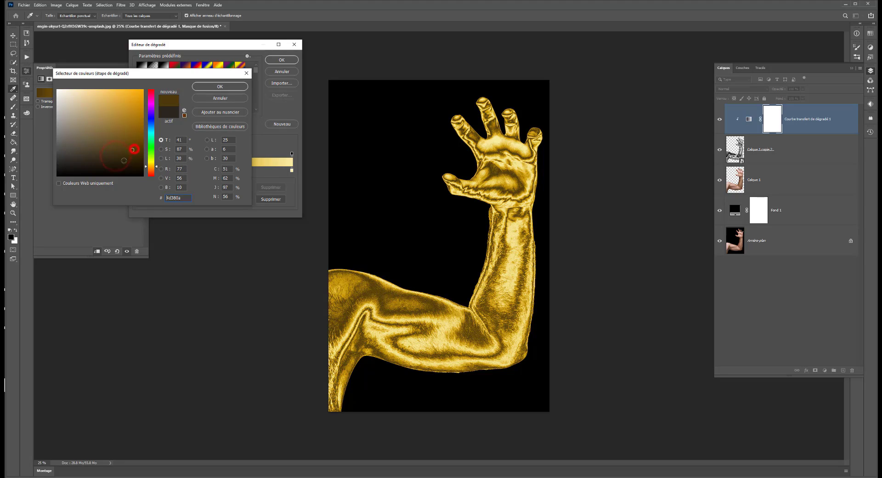
left_click(124, 159)
left_click(112, 160)
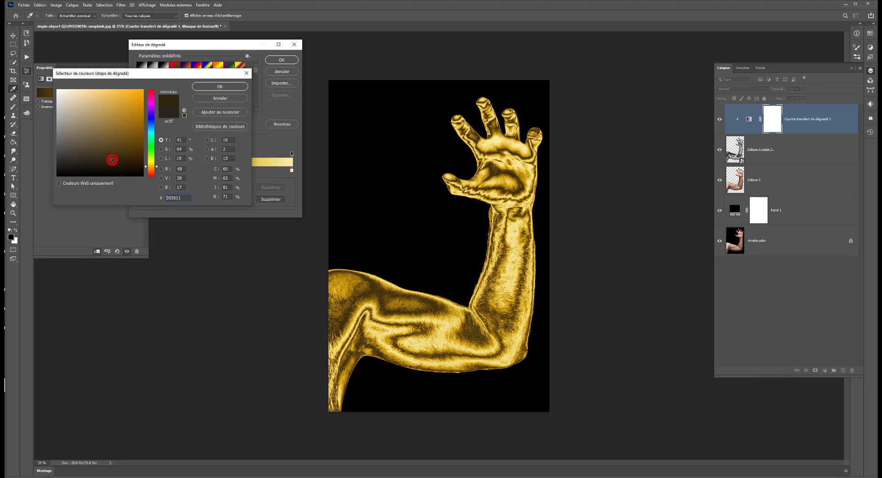
left_click(220, 87)
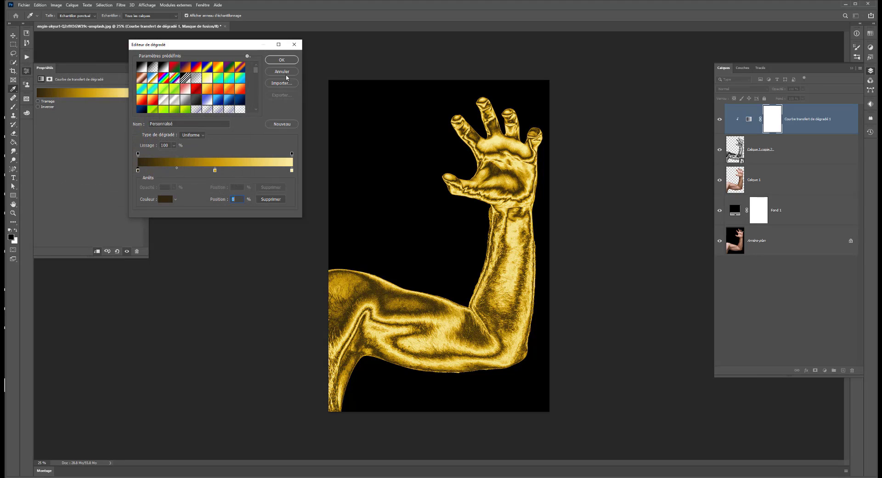
left_click(282, 60)
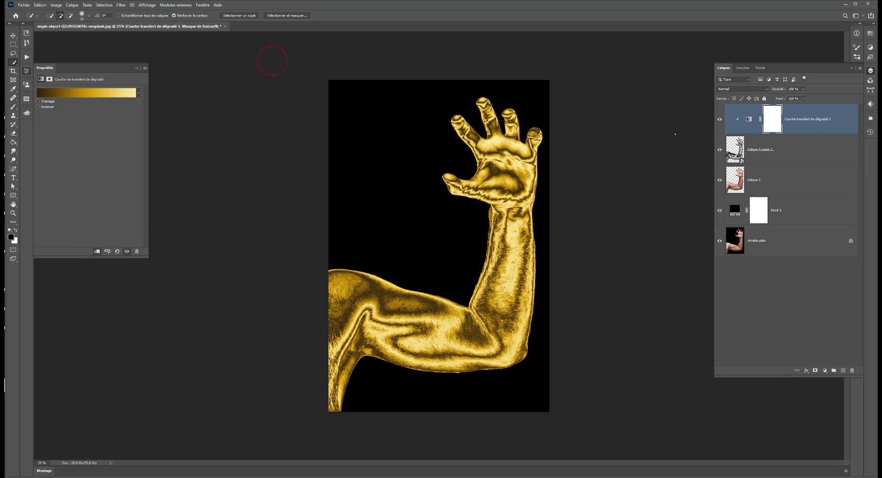
- Convert the gradient map and the Calque 1 copie 2 layer together into one smart object
left_click(718, 120)
left_click(719, 120)
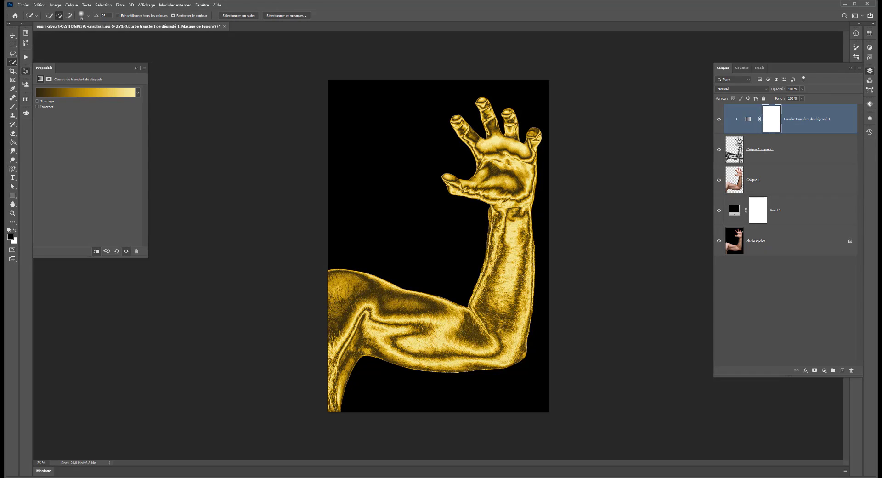
left_click(778, 149)
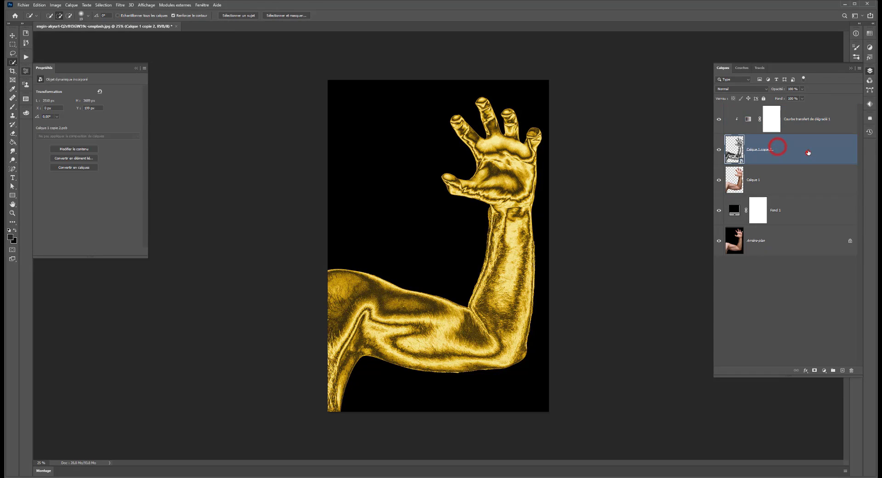
left_click(814, 123)
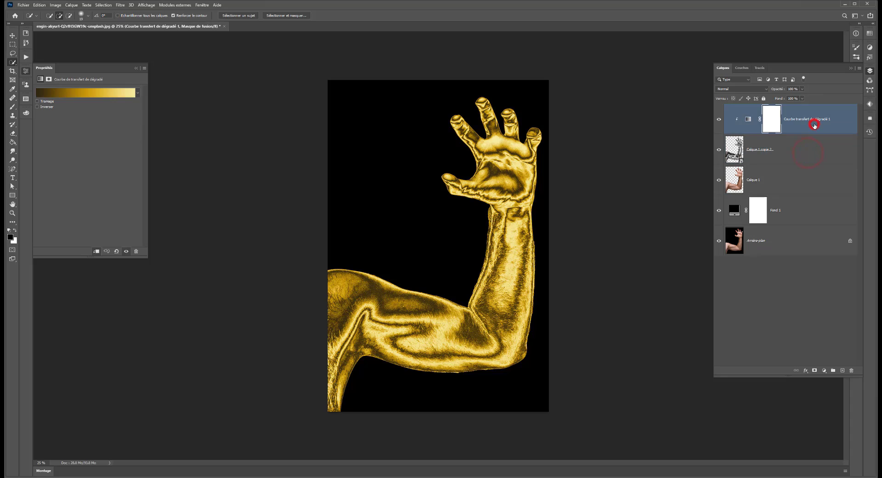
left_click(803, 145)
left_click(804, 119)
left_click(794, 150, "ctrl")
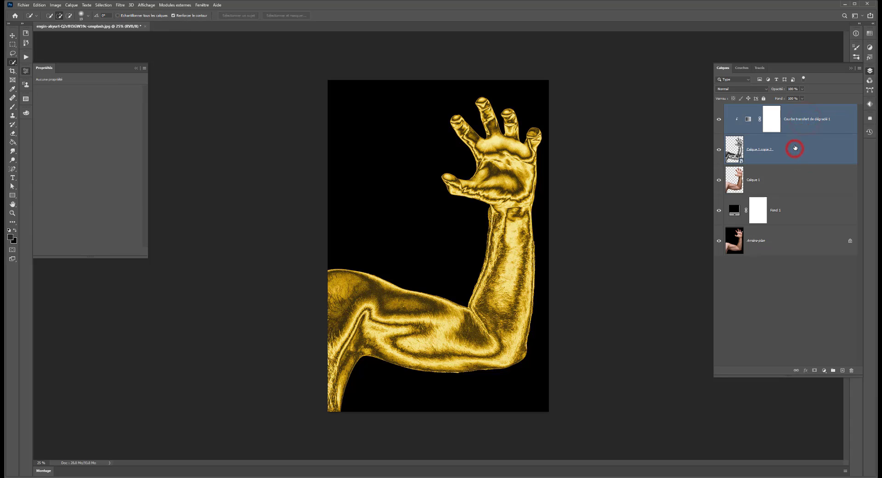
right_click(795, 146)
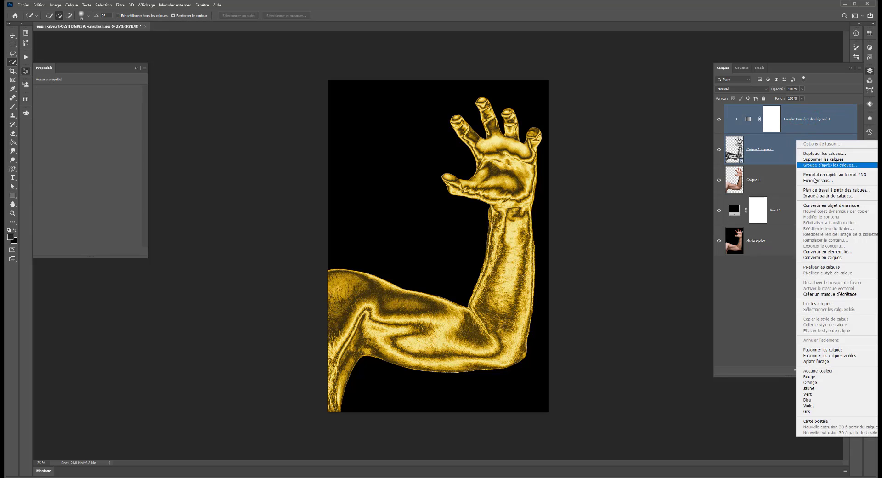
left_click(842, 205)
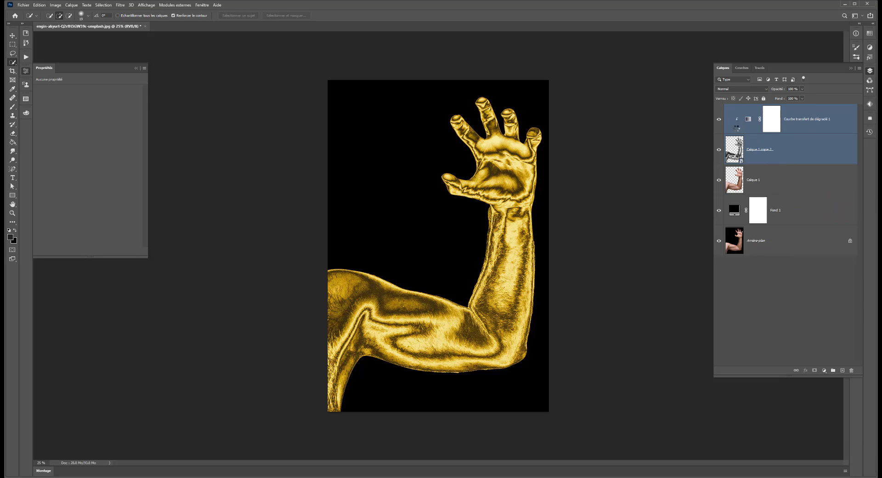
- Compare the gold arm with the natural skin beneath by toggling the new smart object's visibility
left_click(719, 119)
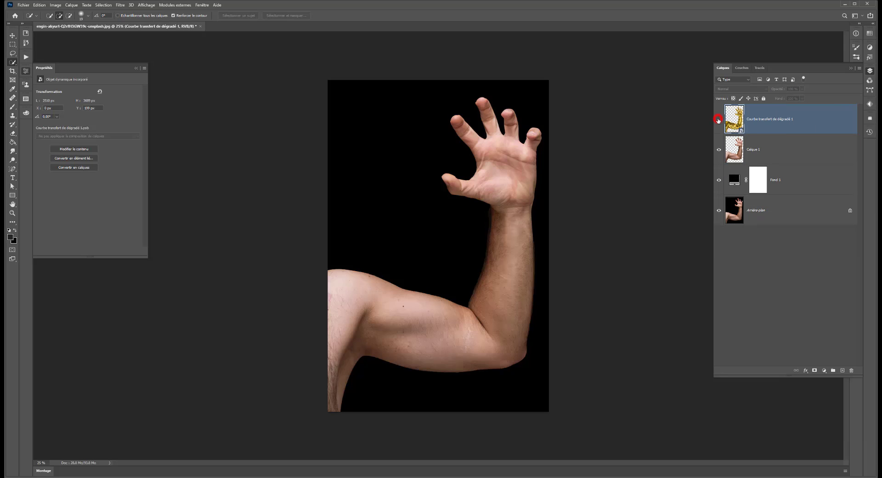
left_click(719, 119)
left_click(719, 119)
left_click(719, 119)
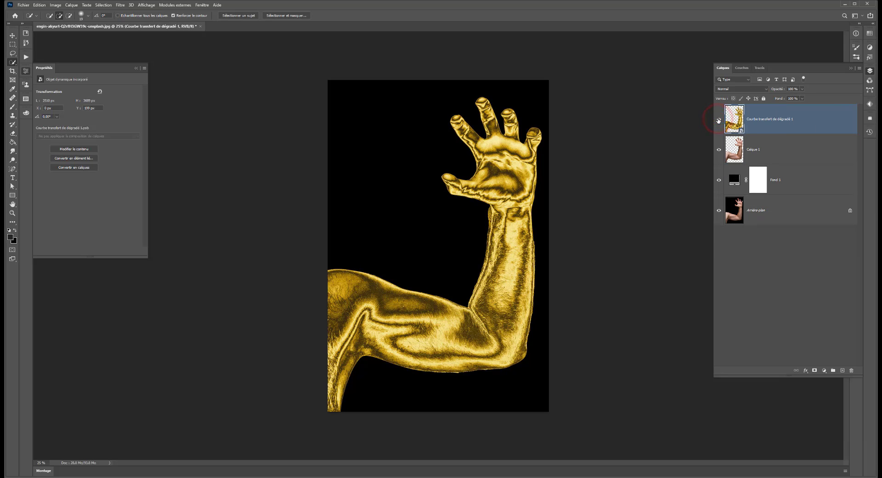
key("ctrl+z")
key("ctrl+shift+z")
- Start a Surface Blur on the gold arm smart object and test a 59-pixel radius with a 58-level threshold
left_click(120, 6)
mouse_move(140, 106)
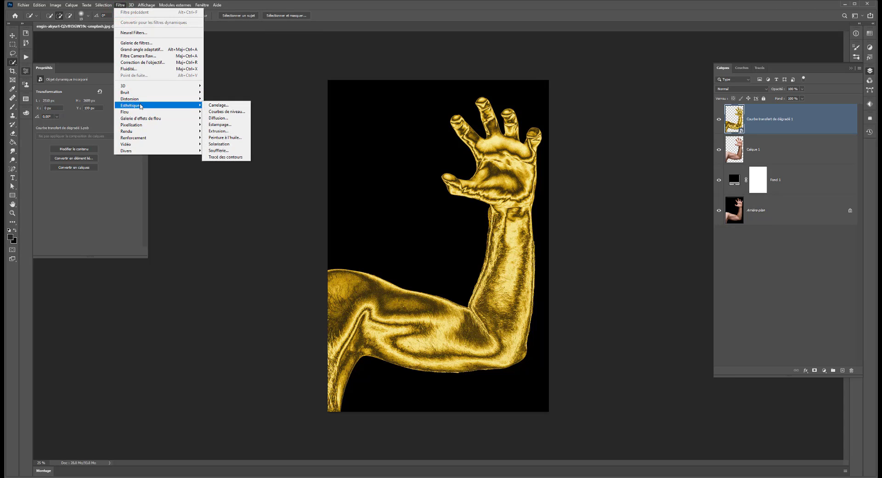
mouse_move(193, 112)
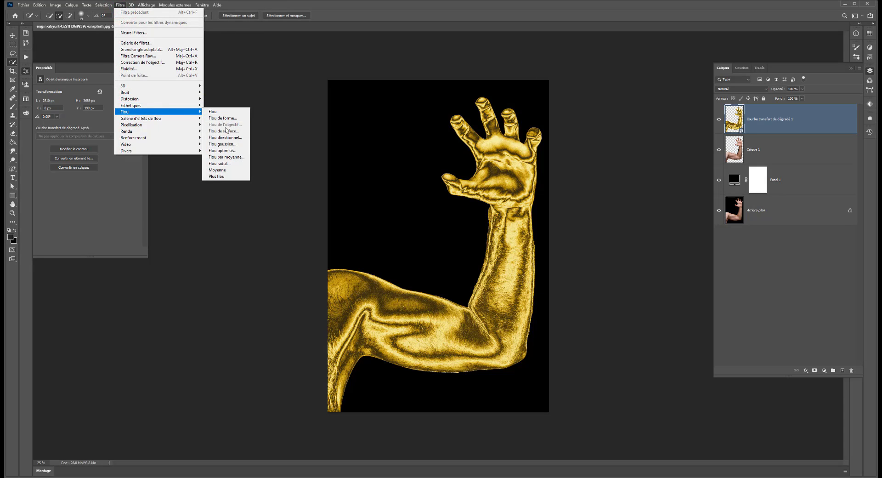
left_click(224, 131)
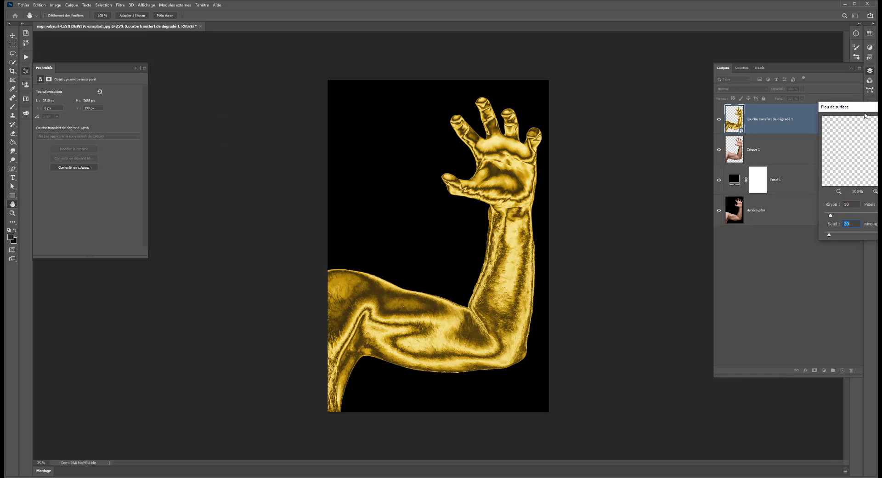
left_click_drag(864, 112, 641, 102)
left_click_drag(610, 208, 623, 225)
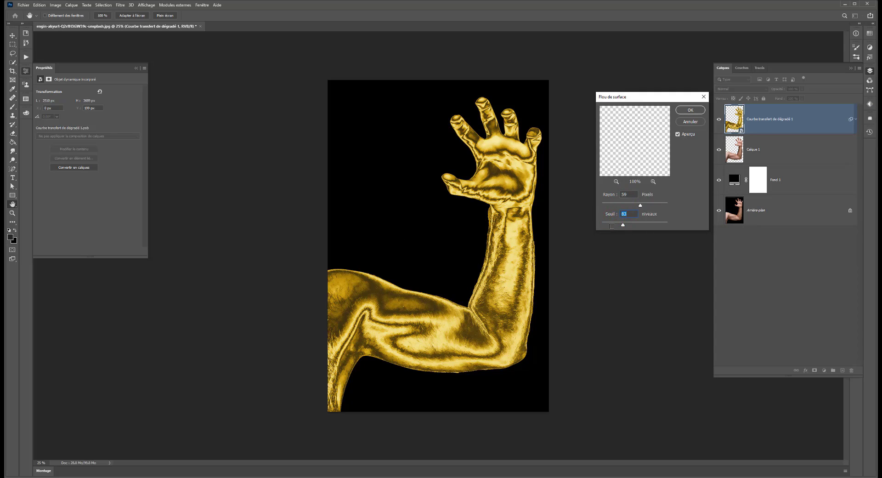
left_click(617, 223)
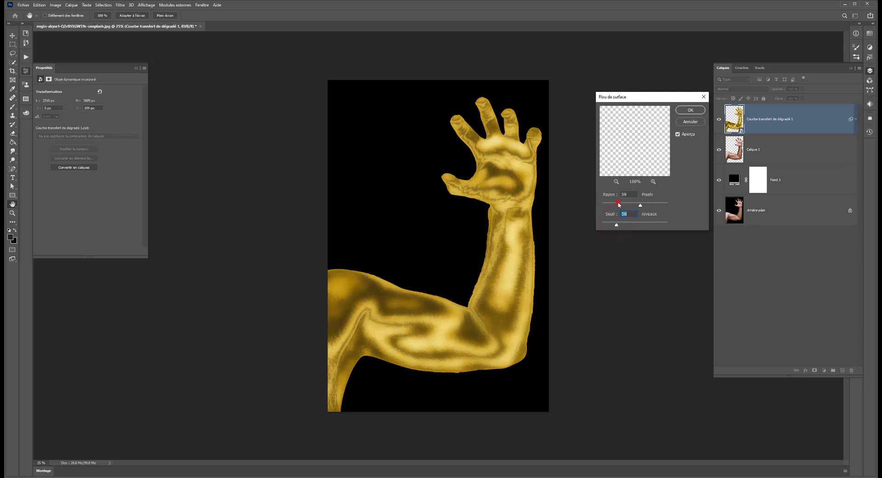
- Reduce the surface blur to a 10-pixel radius and a 20-level threshold, compare the preview, and apply it
left_click_drag(618, 205, 609, 204)
left_click_drag(612, 229, 609, 225)
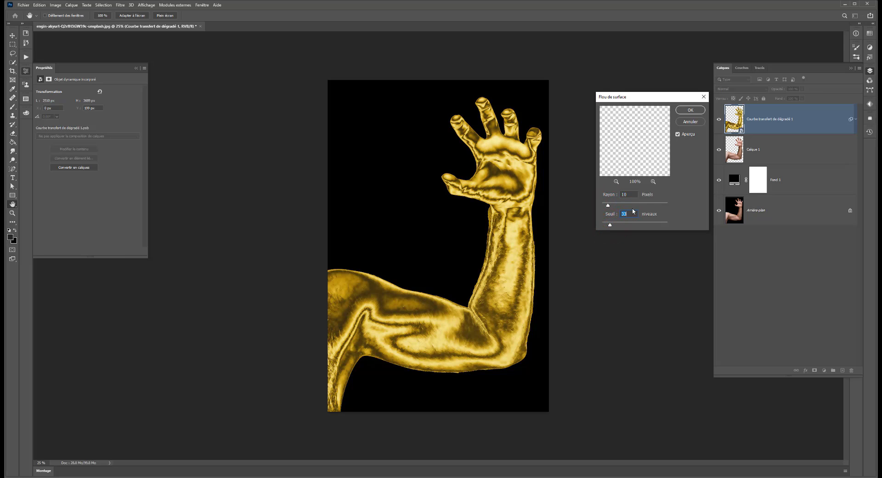
type("20")
left_click(677, 135)
left_click(628, 212)
scroll(629, 211, "down", 3)
scroll(629, 210, "down", 2)
left_click(690, 111)
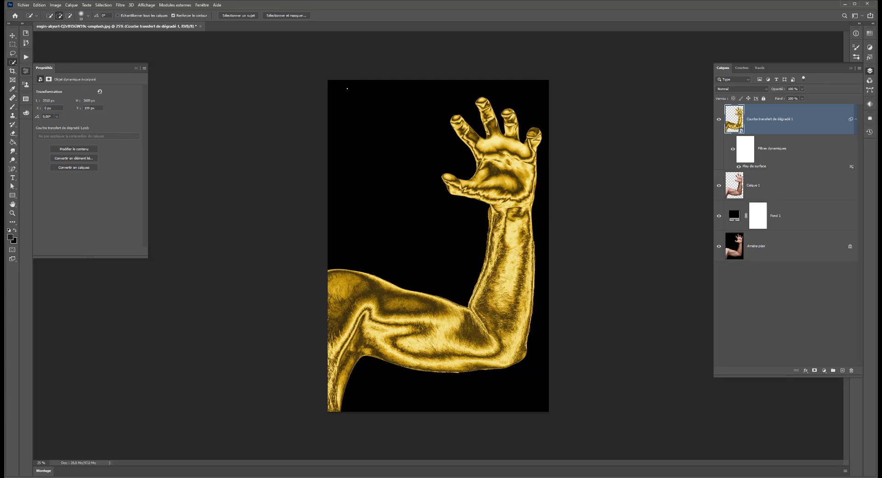
- Start an Oil Paint filter on the gold arm with cleanliness 2.0 and scale 1.5
left_click(120, 5)
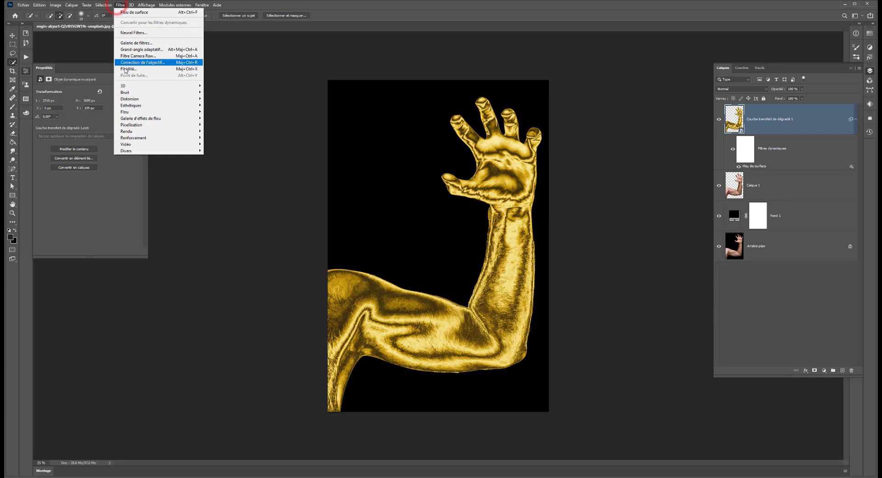
mouse_move(140, 106)
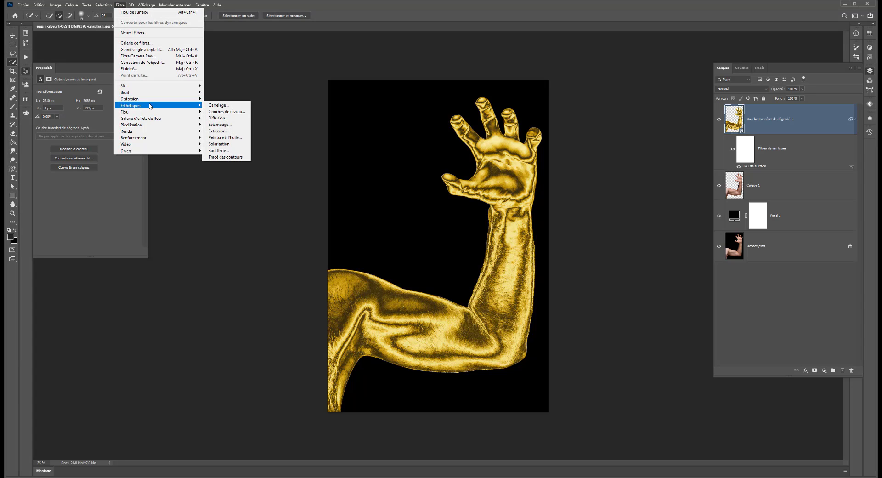
left_click(237, 138)
left_click_drag(152, 53, 170, 53)
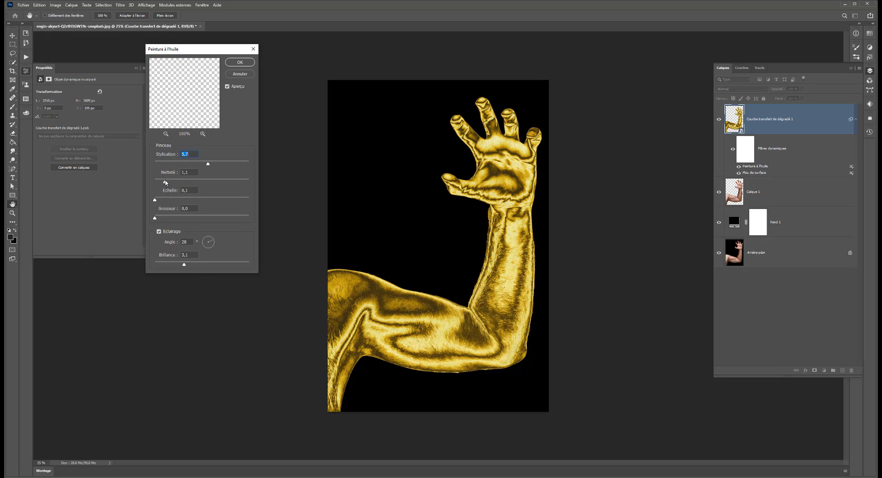
left_click_drag(165, 182, 173, 181)
left_click(169, 199)
left_click(230, 91)
- Lower the oil paint stylization to 2.5 and the scale to about 1.0, apply the filter, and compare the result
left_click(187, 162)
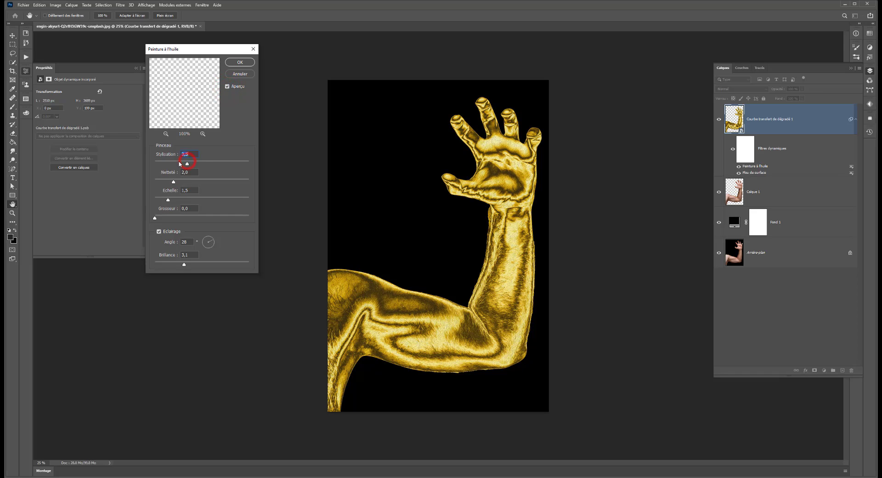
left_click(164, 199)
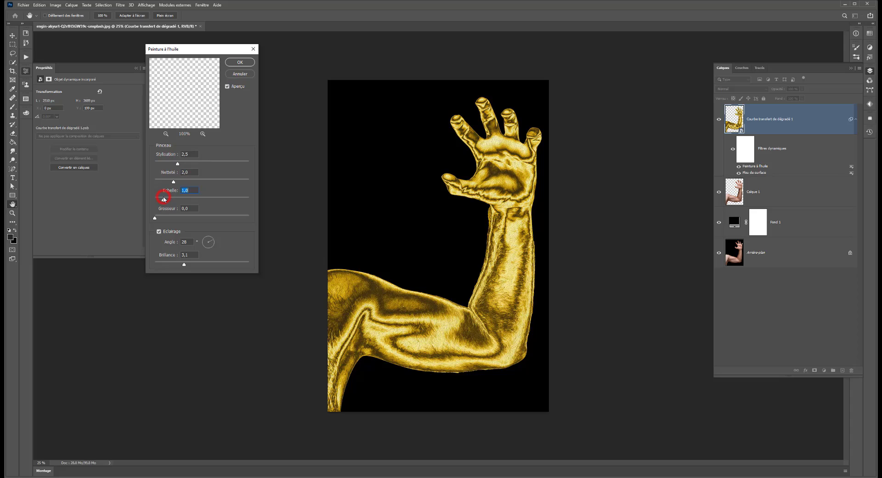
left_click(230, 87)
left_click(201, 199)
key("alt")
left_click_drag(169, 200, 164, 200)
left_click(239, 62)
key("w")
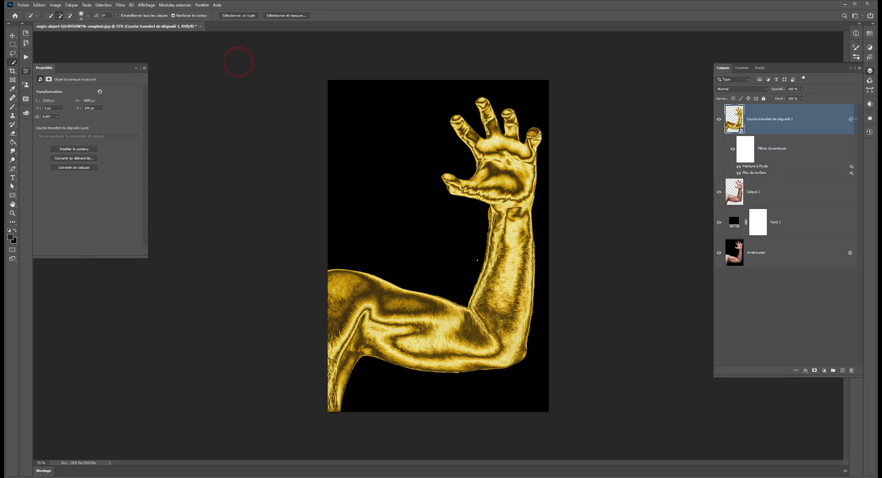
left_click(732, 149)
- Apply the Filter Gallery's Plastic Wrap effect to the gold arm with intensity 15, detail 9 and smoothness 7
left_click(120, 4)
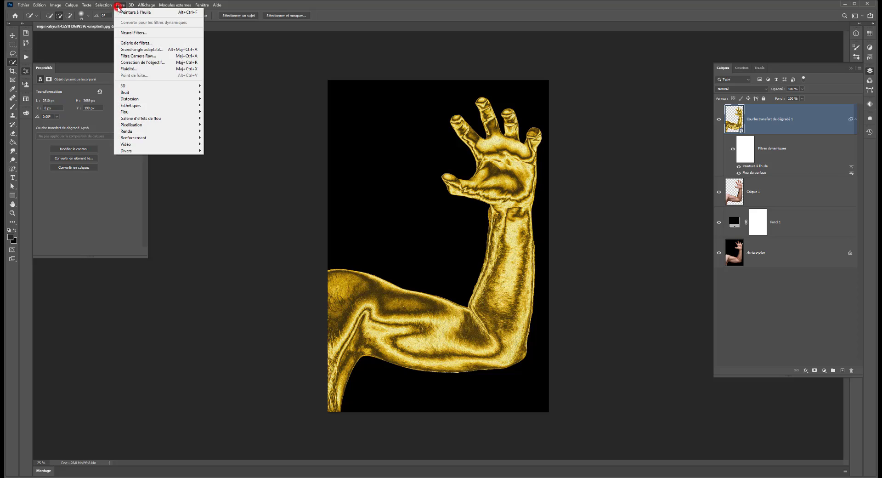
left_click(147, 43)
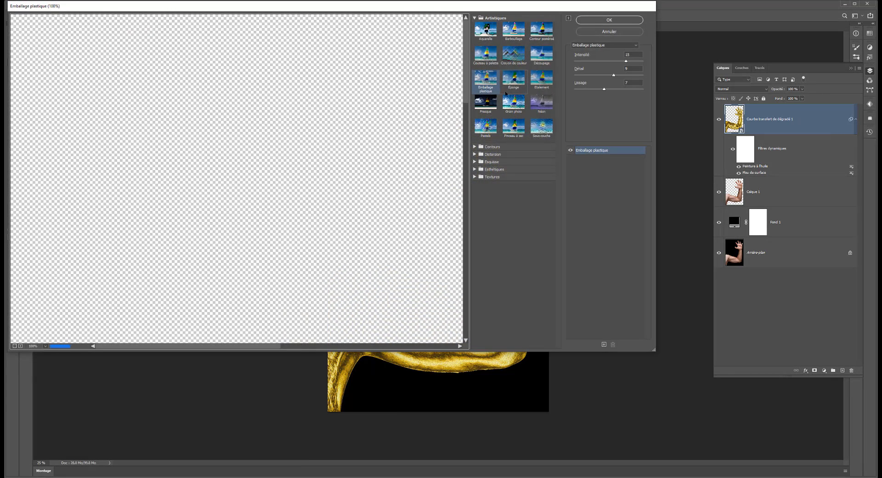
left_click(596, 18)
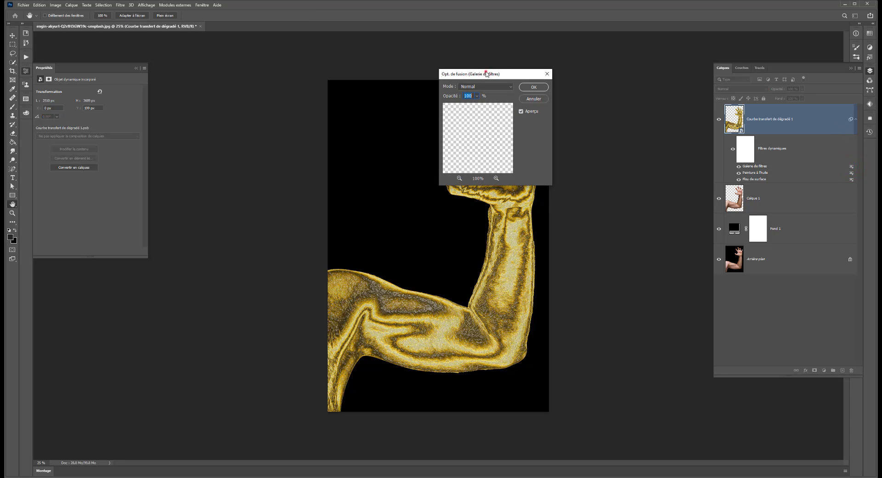
- Blend the gold arm's Filter Gallery effect in Color Dodge mode (Densité couleur -) at 21% opacity, comparing the preview before applying
left_click_drag(487, 73, 590, 67)
left_click(588, 79)
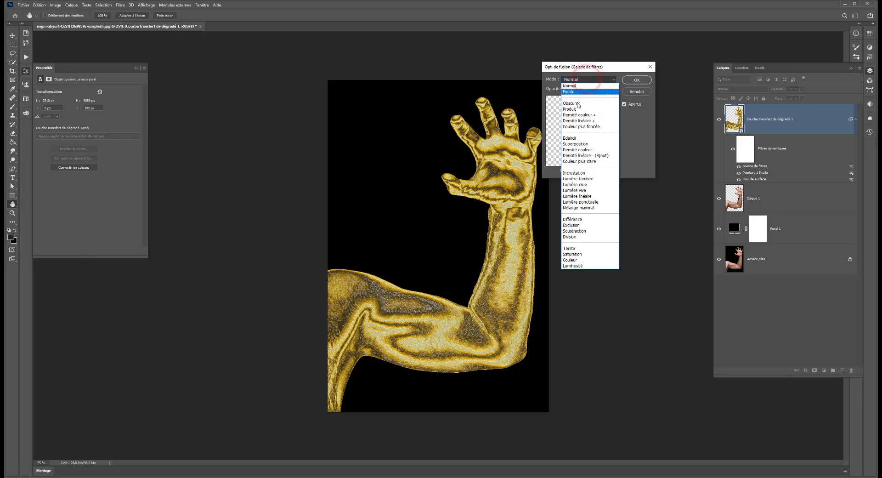
left_click(580, 149)
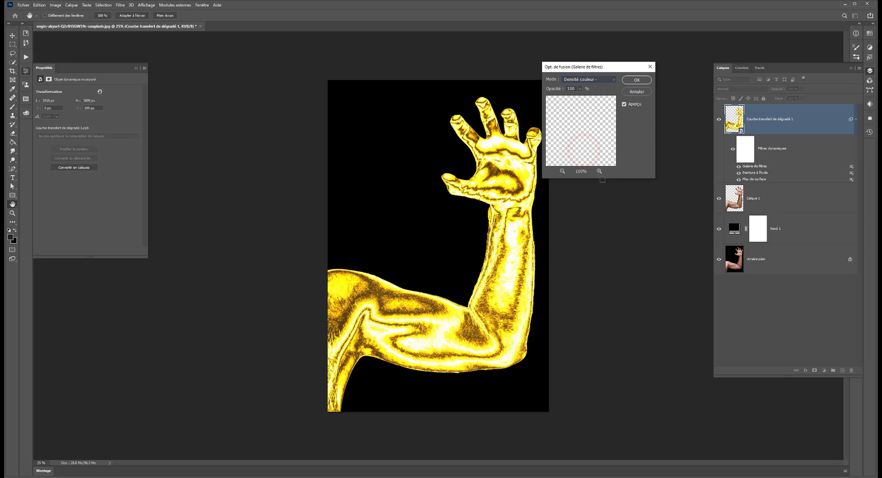
left_click(580, 89)
left_click_drag(558, 98, 556, 98)
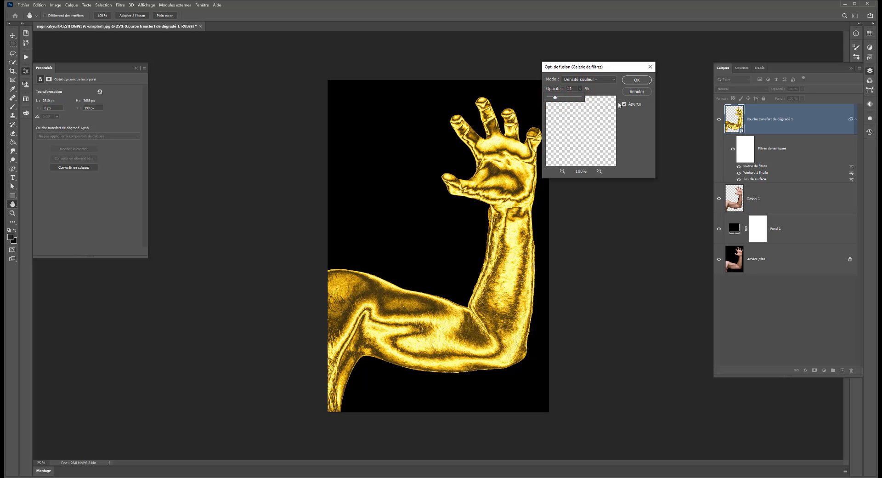
left_click(623, 104)
left_click(623, 104)
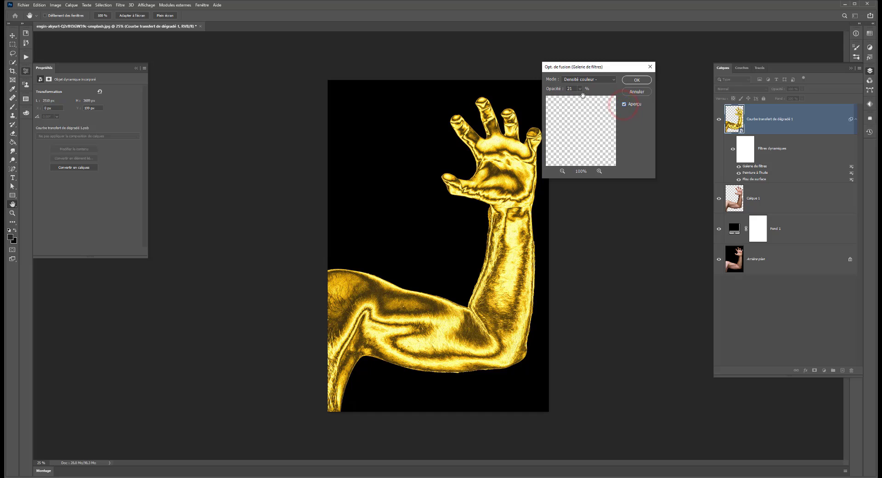
left_click(636, 80)
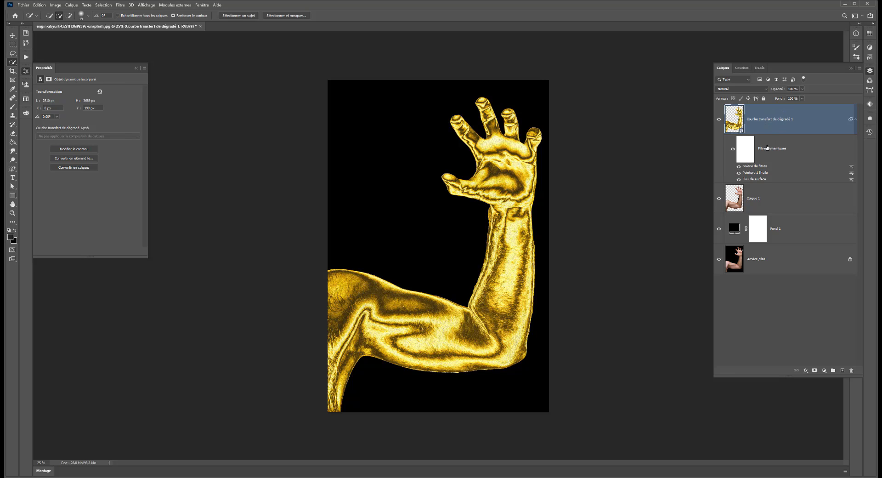
- Add an inner glow to the gold arm in Color Dodge mode, with opacity about 10% and a reduced size
left_click(807, 371)
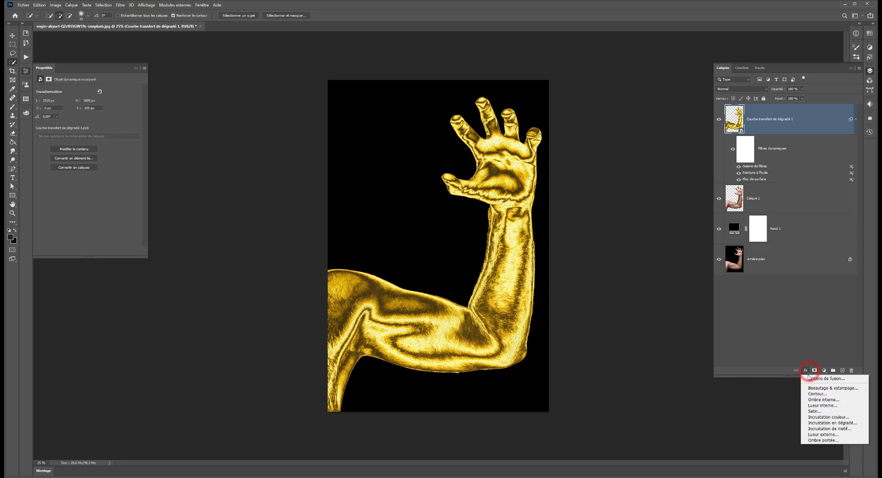
left_click(816, 405)
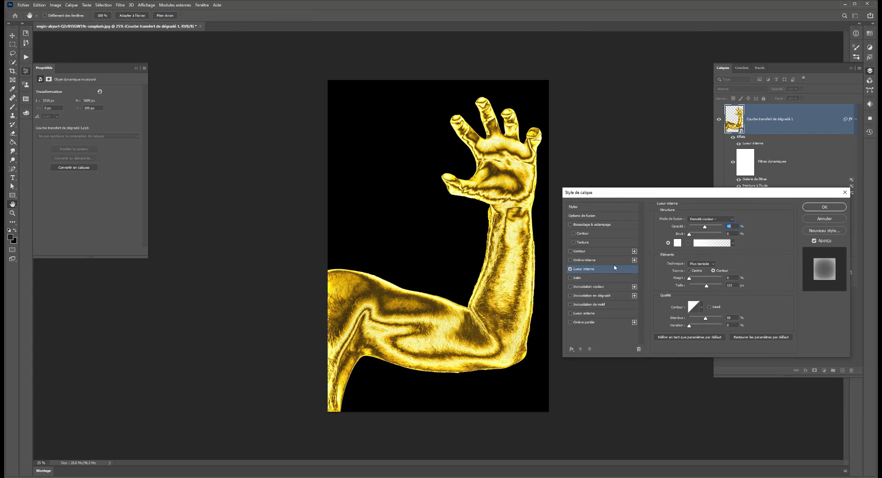
left_click(571, 270)
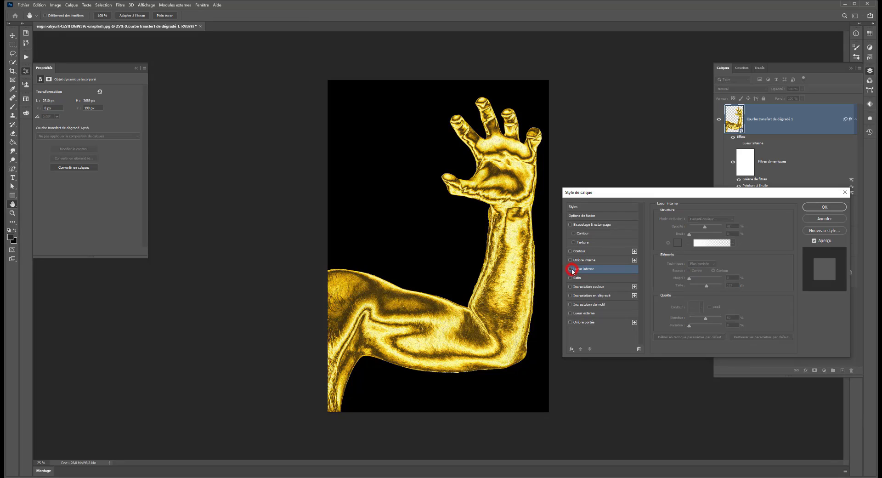
left_click(571, 270)
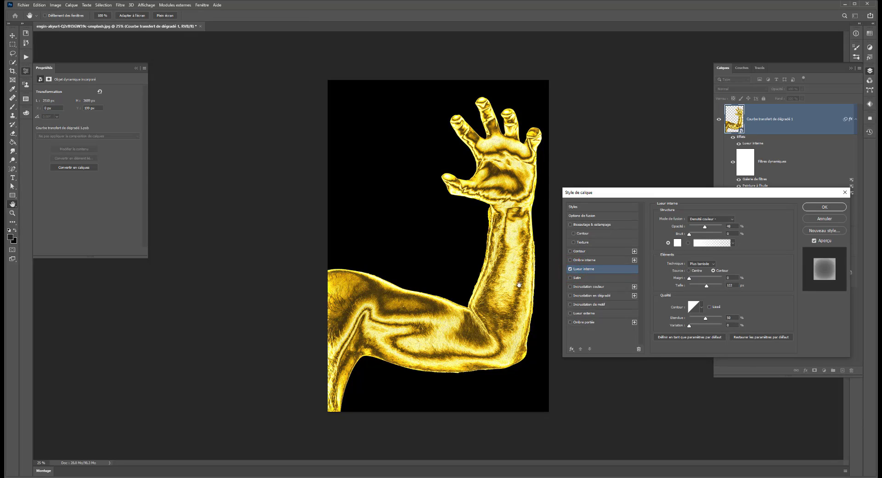
left_click(715, 218)
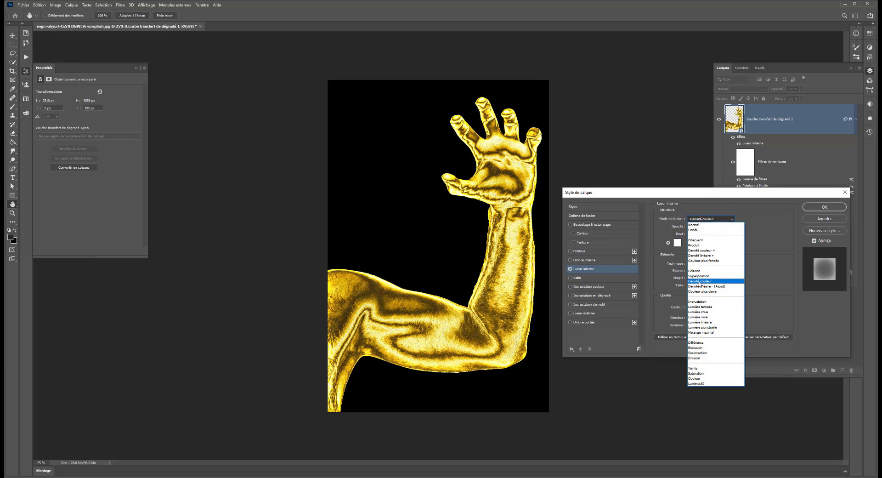
left_click(699, 282)
left_click_drag(705, 227, 702, 228)
left_click_drag(707, 285, 706, 286)
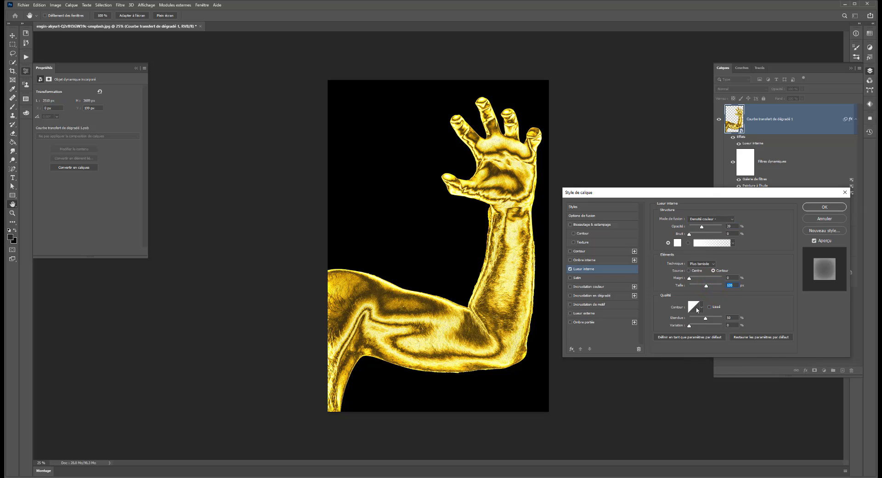
left_click_drag(705, 286, 701, 285)
left_click_drag(698, 227, 694, 227)
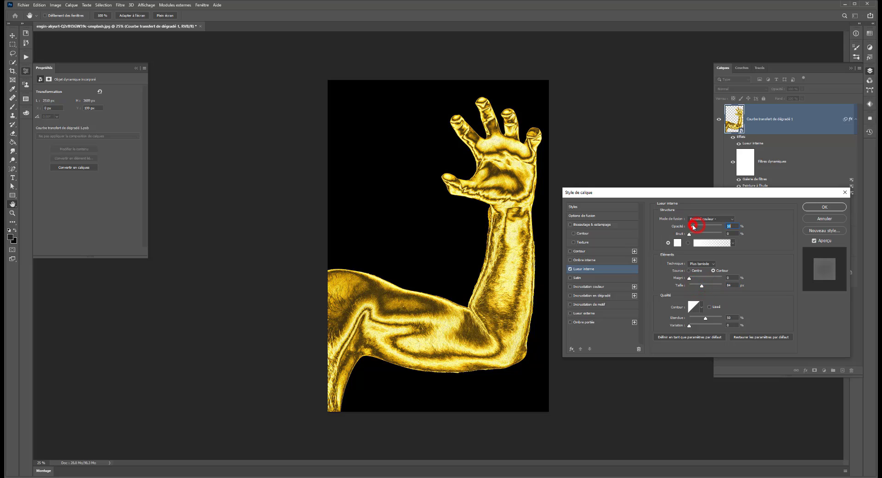
left_click(818, 212)
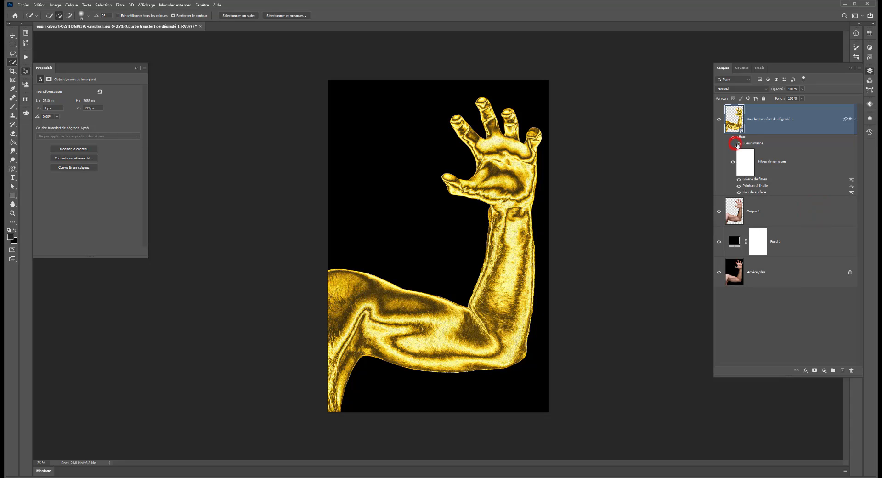
- Compare the arm with and without the inner glow, and raise the glow's opacity to about 28% with a larger size
left_click(737, 144)
left_click(739, 144)
double_click(751, 145)
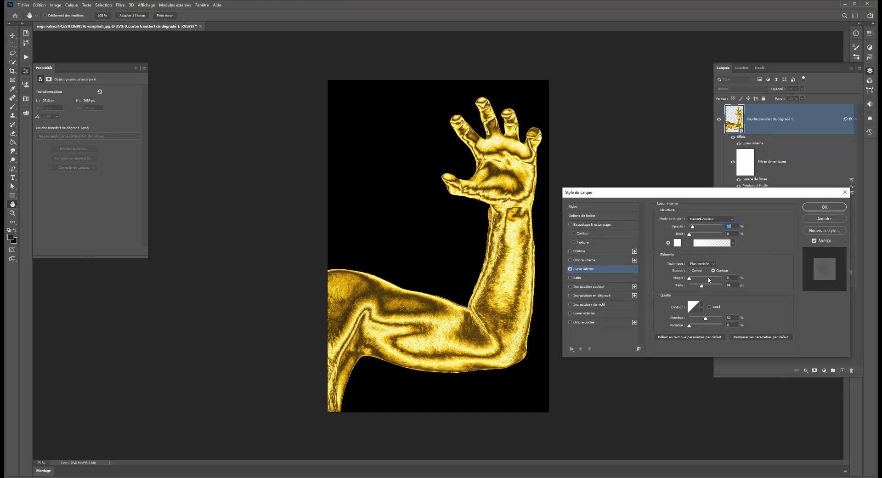
left_click(697, 227)
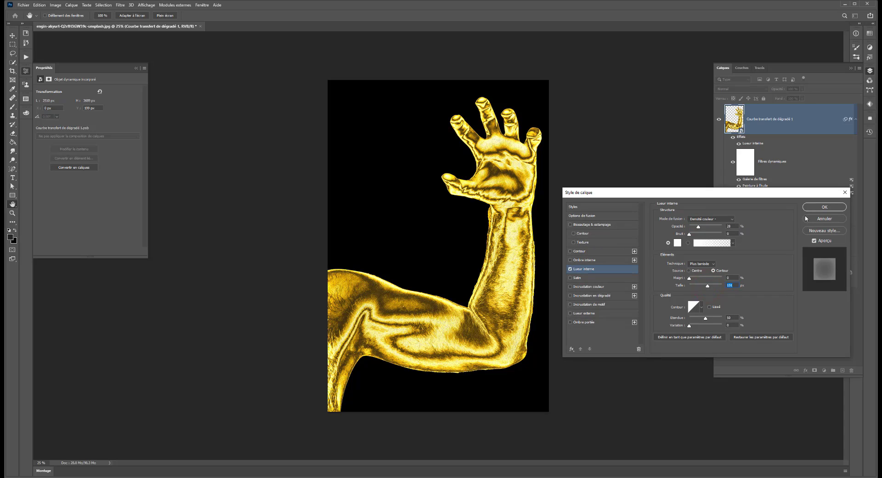
left_click(811, 205)
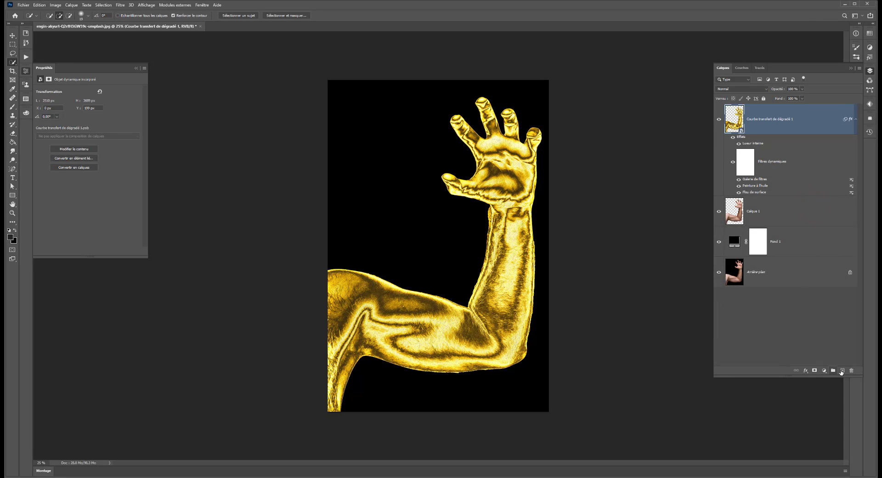
- Paint soft white highlight spots on a new layer over the upper forearm, the elbow and two places on the upper arm
left_click(842, 371)
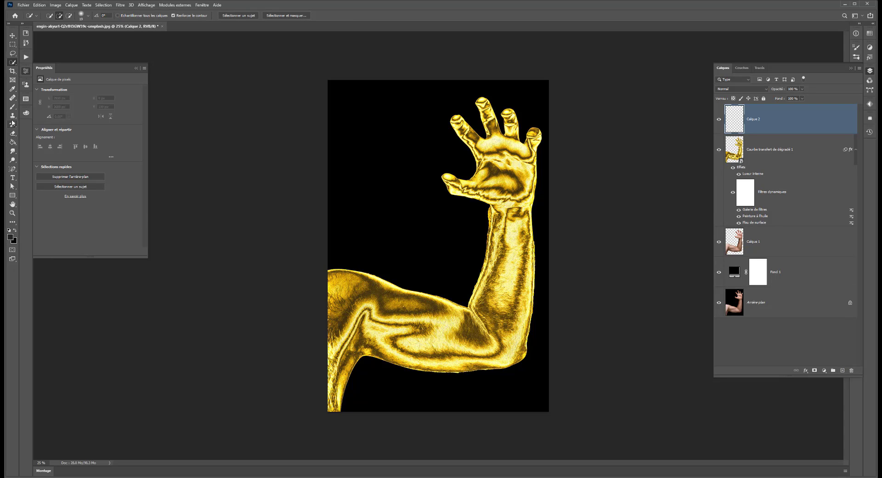
left_click(13, 106)
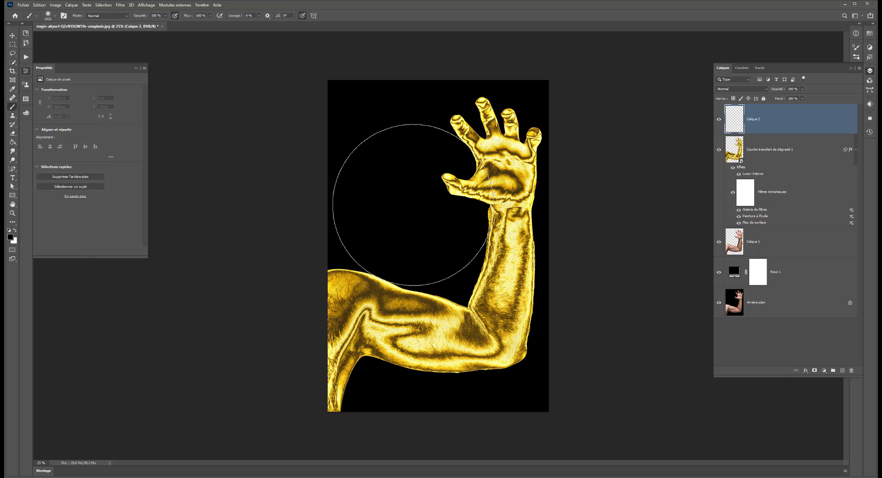
key("x")
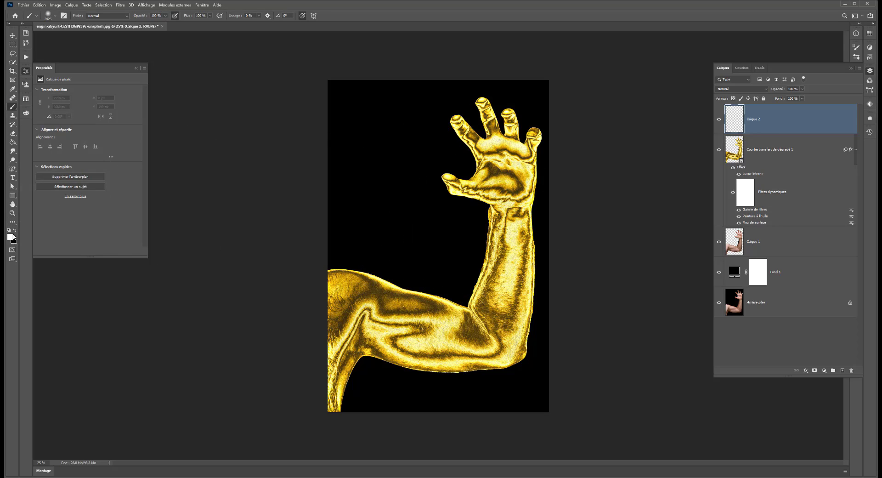
mouse_move(488, 225)
left_mouse_down()
mouse_move(388, 219)
mouse_move(400, 220)
left_mouse_up()
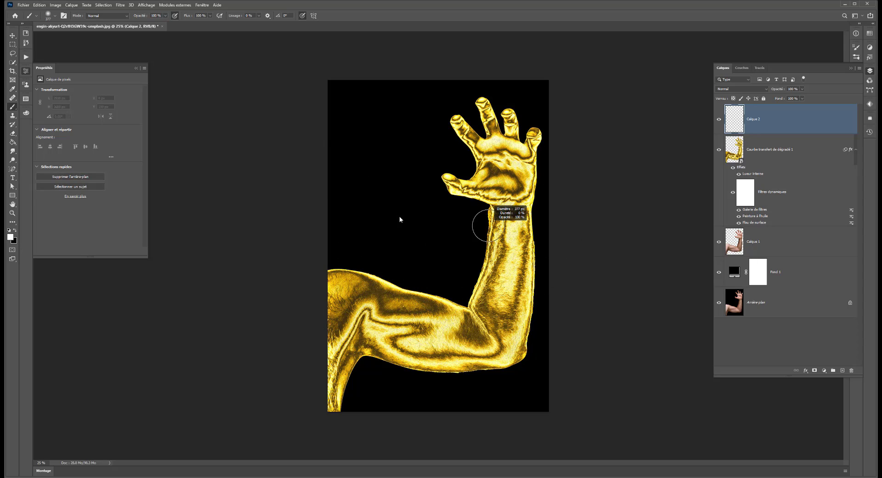
left_click(518, 230)
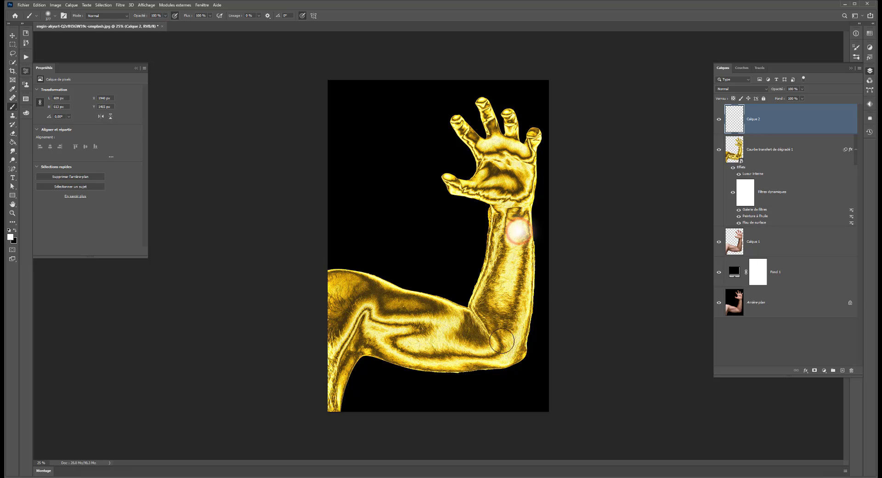
left_click(502, 340)
left_click(370, 312)
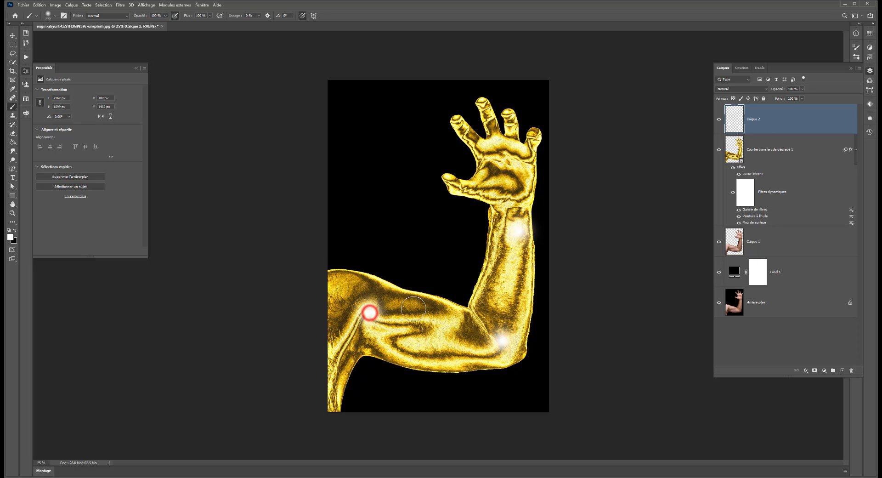
left_click(404, 344)
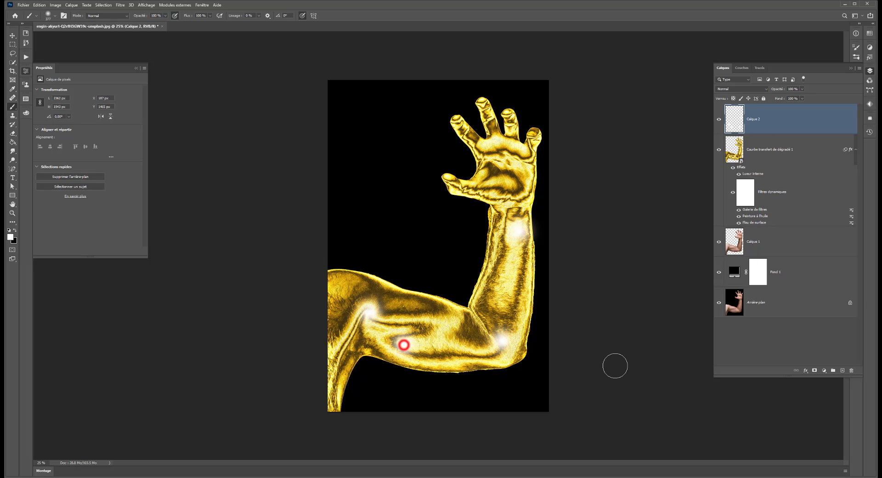
- Try the Overlay blend mode (Incrustation) on the white highlights layer
left_click(736, 91)
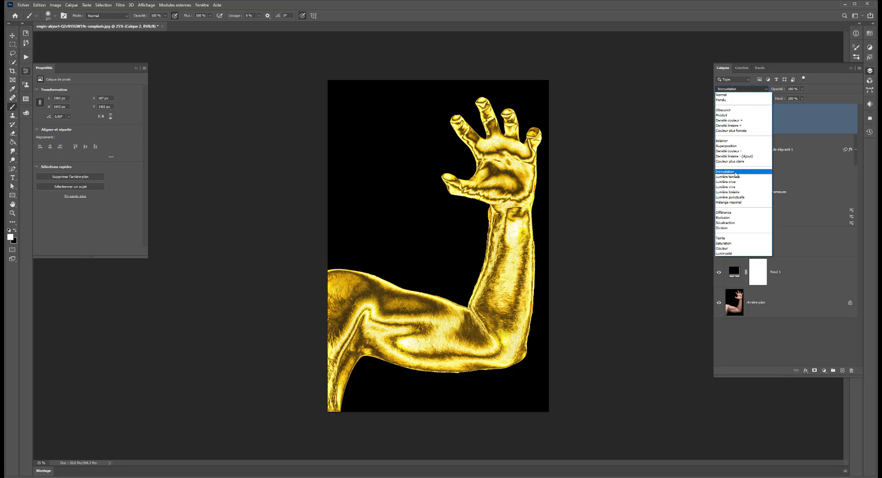
left_click(735, 171)
left_click(734, 159)
left_click(721, 90)
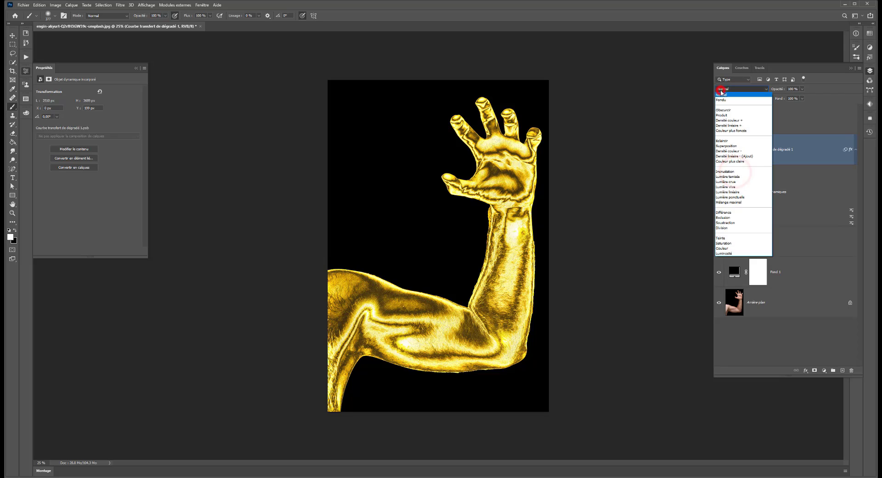
left_click(794, 148)
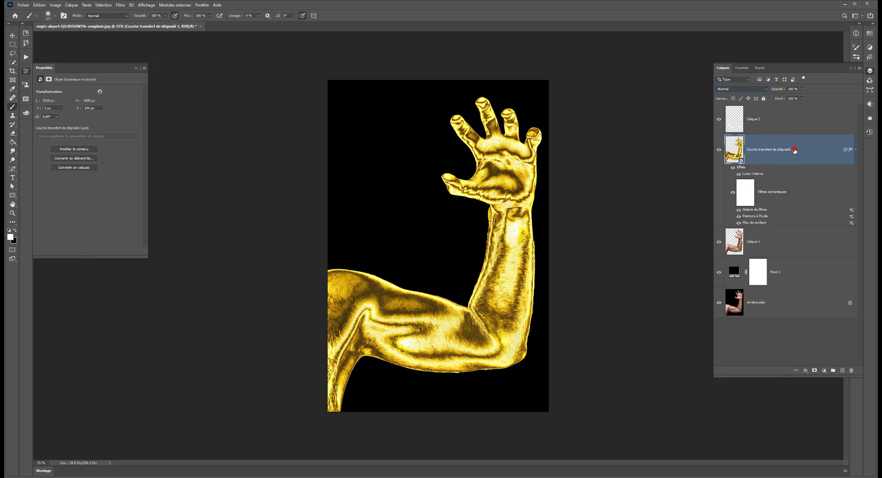
left_click(771, 129)
left_click(772, 154)
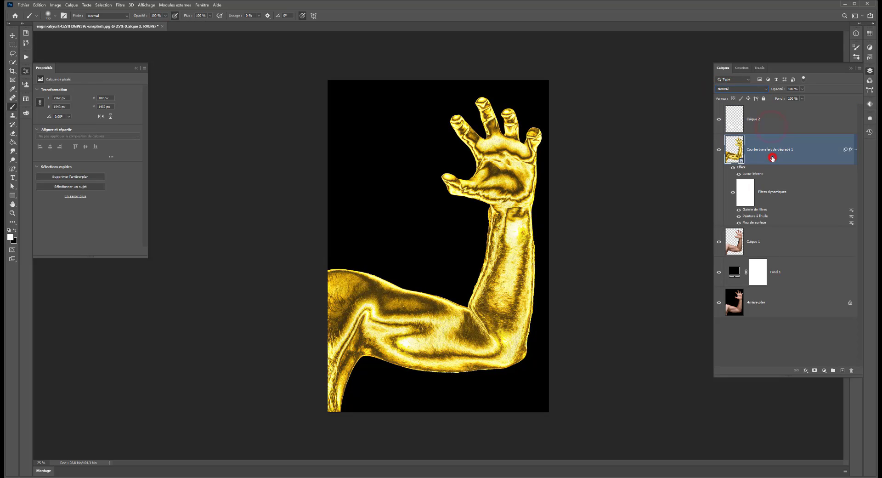
- Set the white highlights layer to the Color Dodge blend mode (Densité couleur -)
left_click(758, 128)
left_click(740, 88)
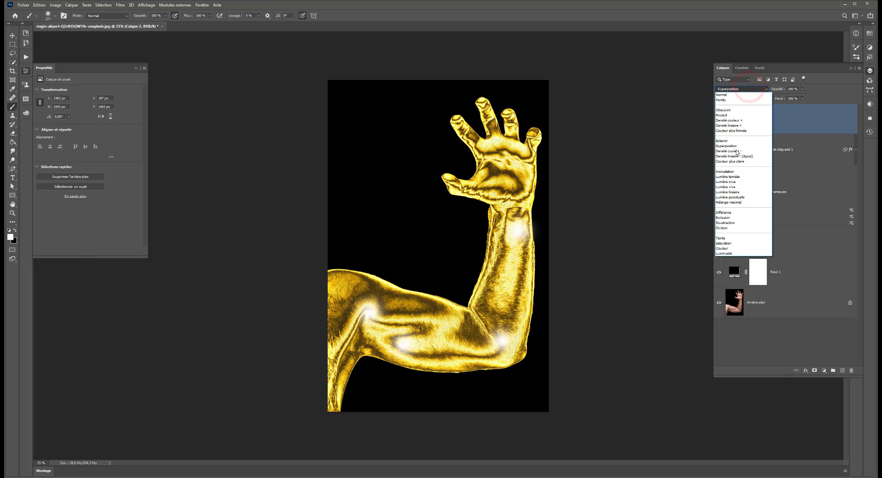
left_click(737, 151)
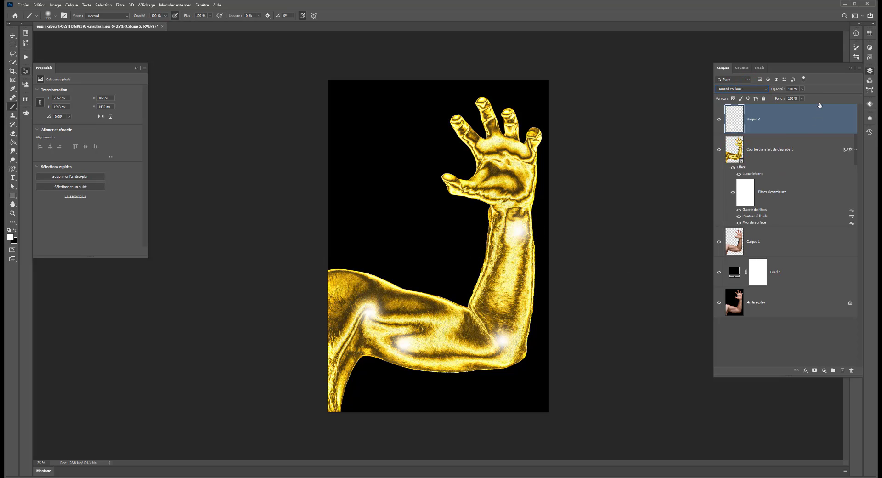
- Try a much lower opacity on the highlights layer
left_click(802, 89)
left_click_drag(785, 102, 785, 98)
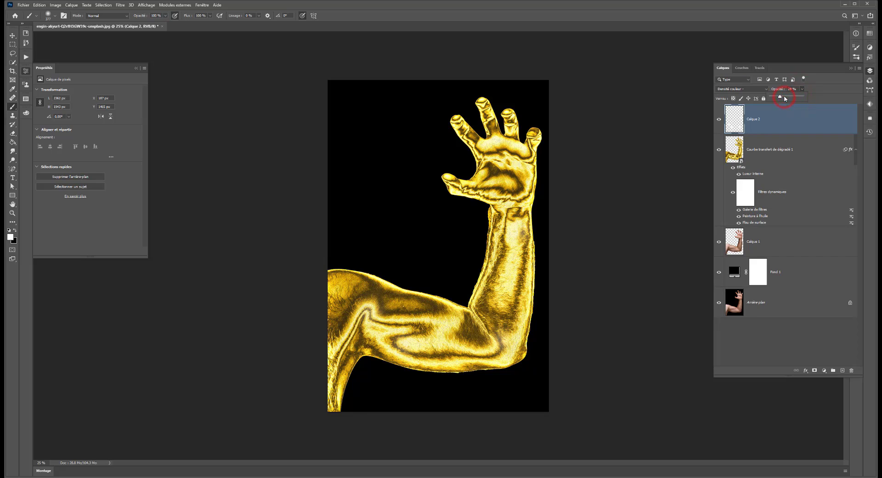
left_click(817, 98)
- Reduce the highlights layer's fill to about 57% and compare the arm with and without the layer
left_click(801, 99)
left_click_drag(799, 109, 786, 108)
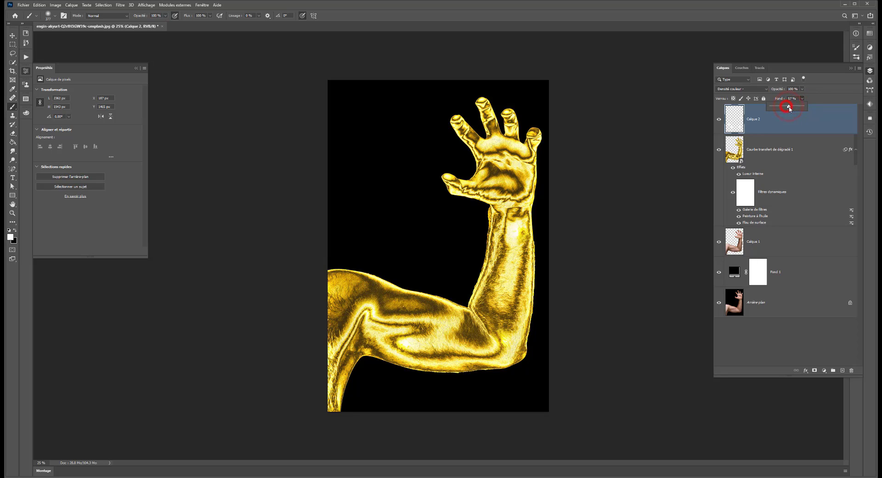
left_click(718, 119)
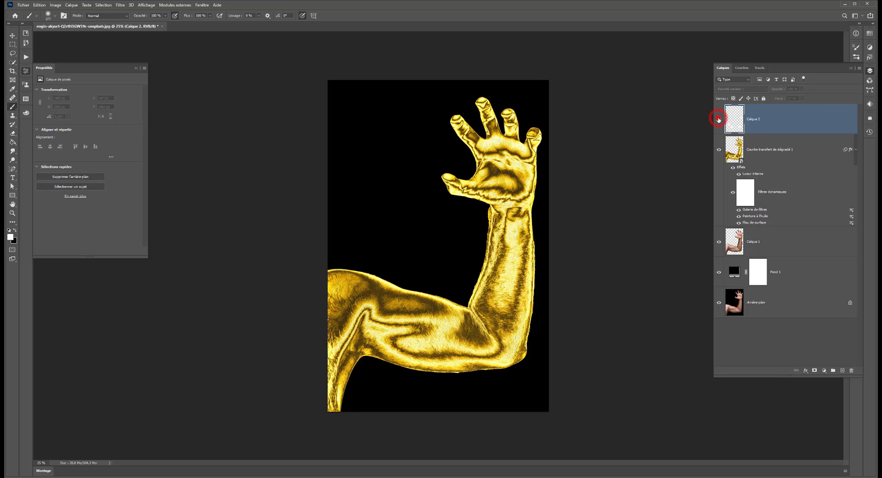
left_click(718, 119)
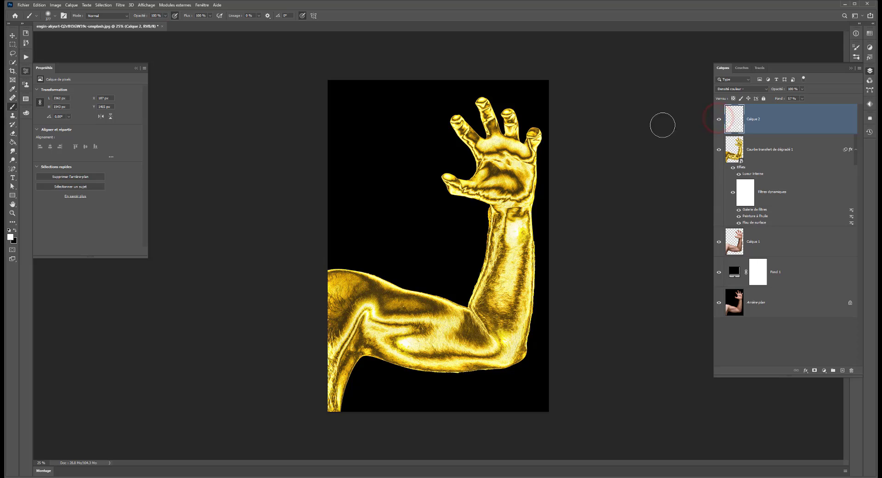
- Paint more white highlights on the palm, the fingertips, the thumb and the shoulder on the Calque 2 layer
left_click(505, 157)
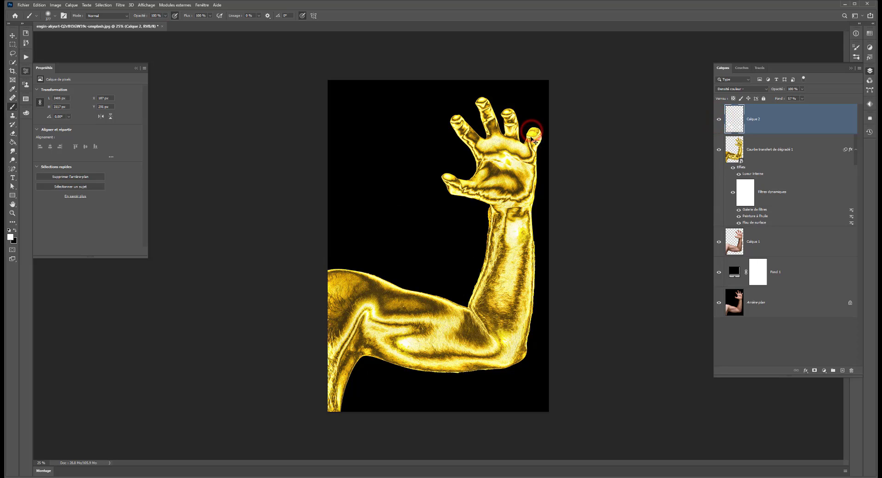
left_click_drag(534, 132, 520, 132)
left_click(531, 133)
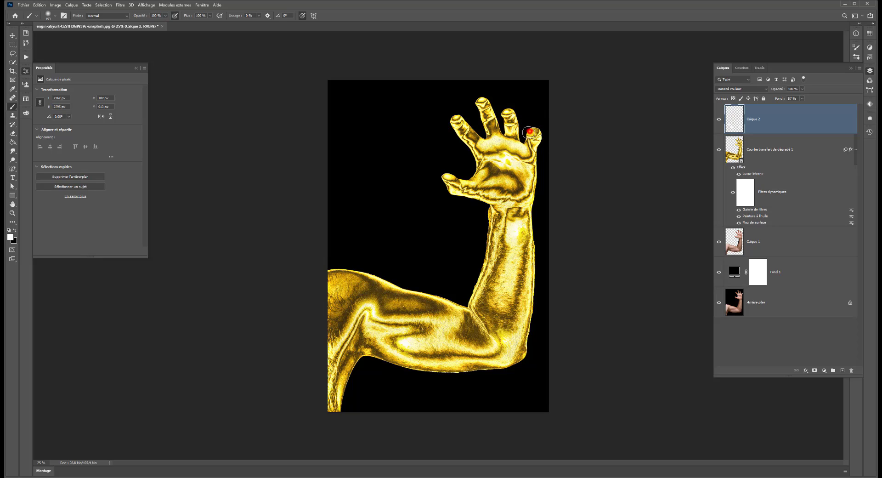
left_click(450, 121)
left_click(449, 176)
left_click_drag(340, 288, 355, 288)
left_click(341, 288)
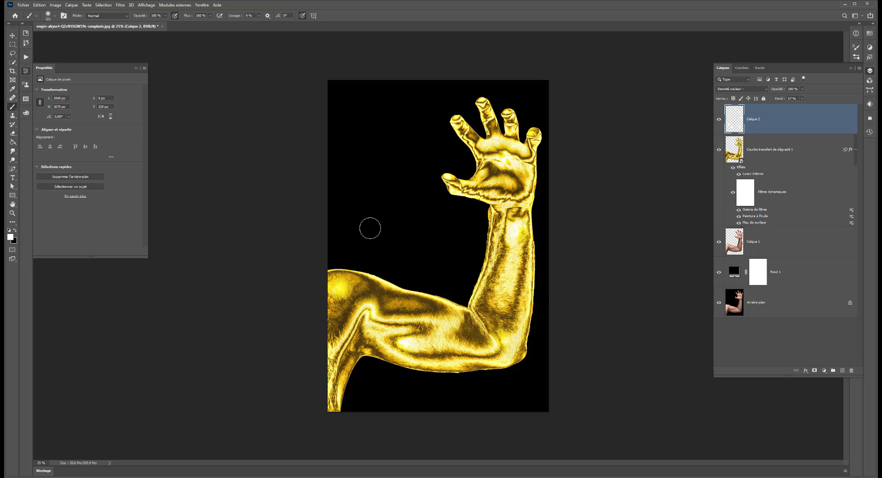
scroll(487, 300, "down", 5, "alt")
scroll(487, 300, "up", 1, "alt")
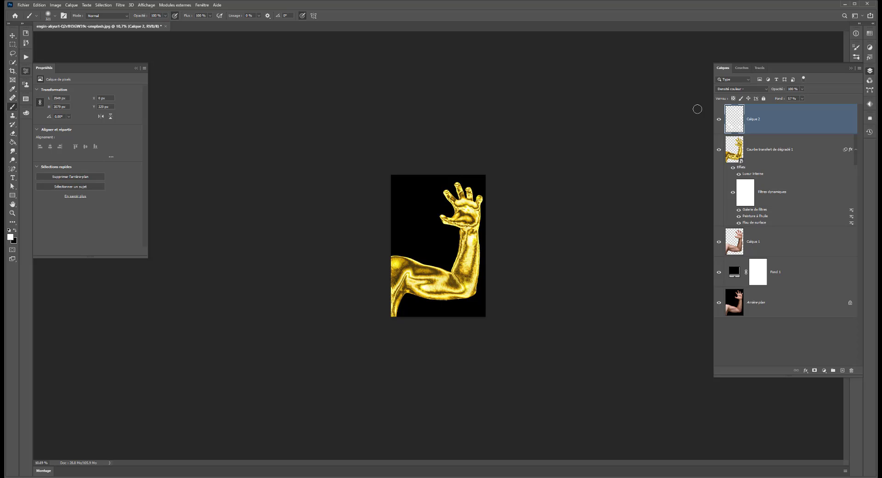
- Inside the gold arm's smart object, change the gradient map's middle stop to orange c77909, save, and return to the main document
double_click(734, 149)
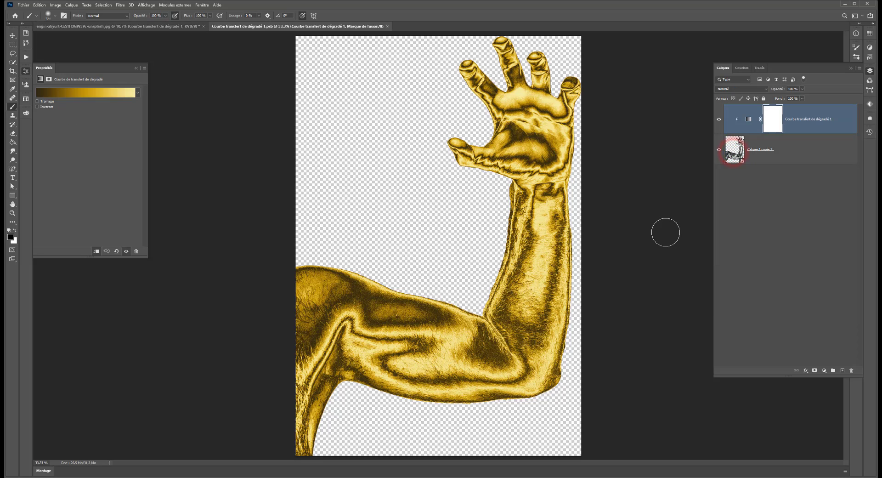
left_click(102, 94)
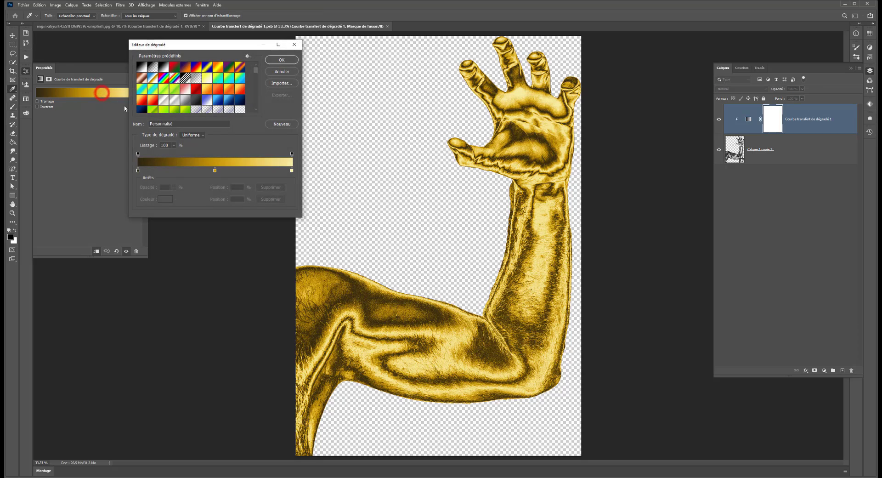
double_click(215, 171)
left_click(152, 168)
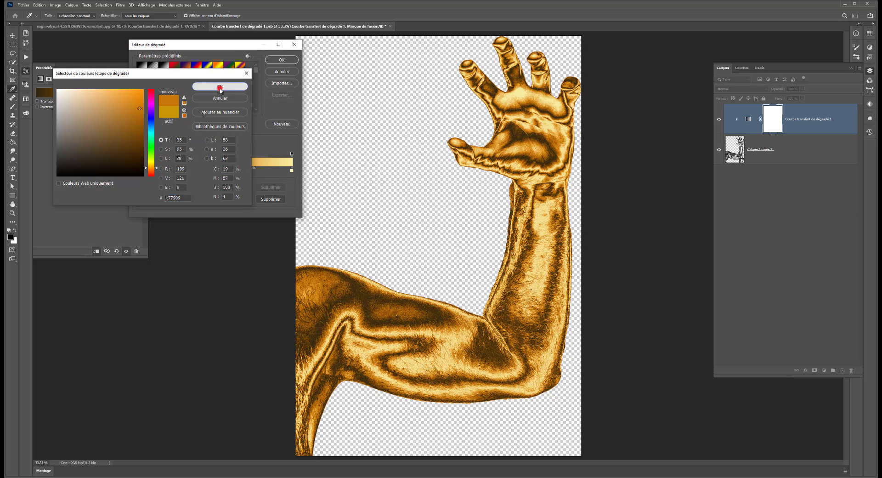
left_click(220, 86)
left_click(282, 60)
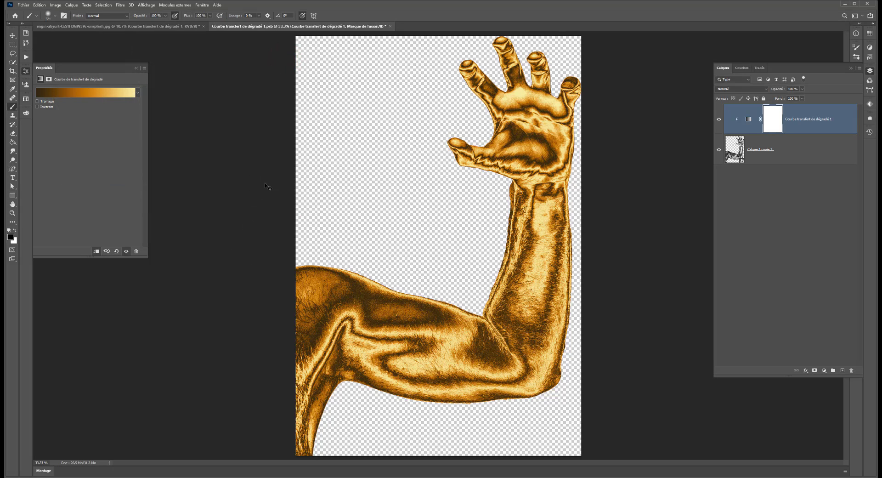
key("ctrl+s")
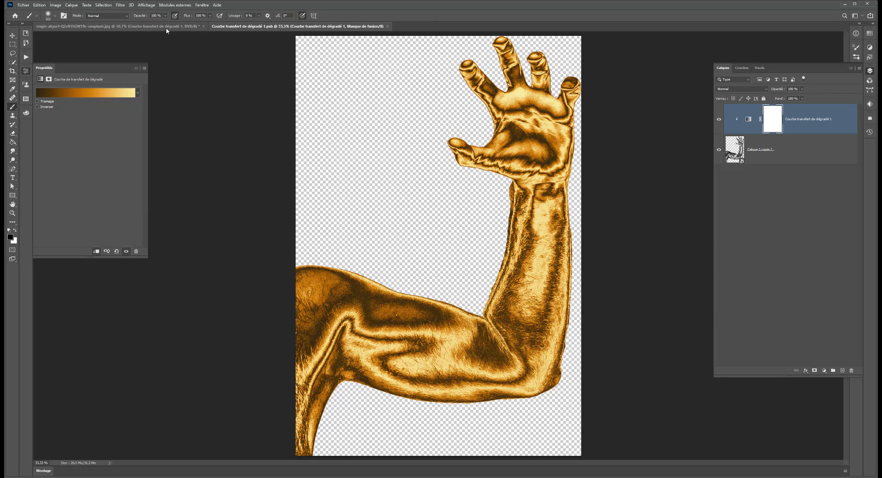
left_click(168, 26)
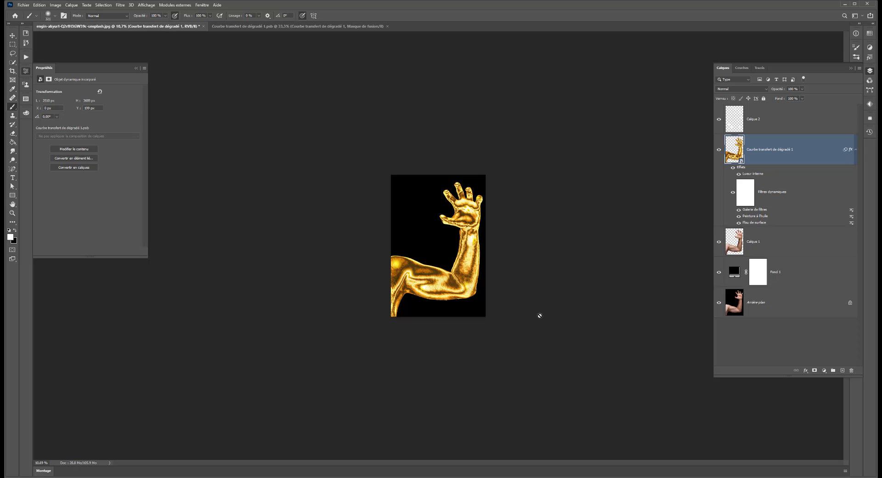
- Rotate the whole image 90° clockwise and extend the canvas downward by about two-thirds of its height with the Crop tool
left_click(788, 304)
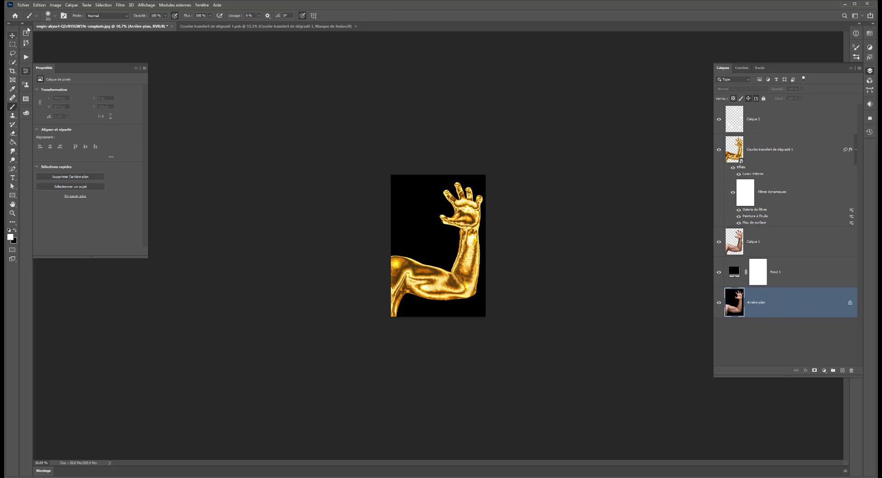
left_click(64, 5)
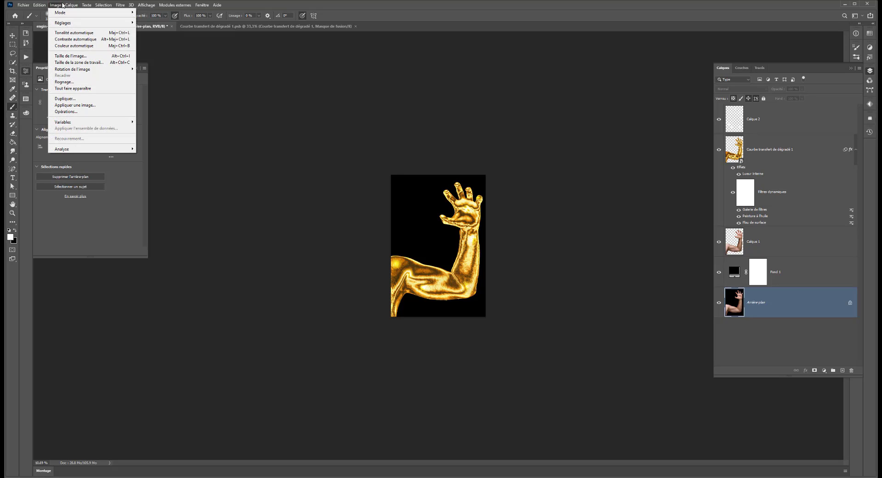
mouse_move(112, 69)
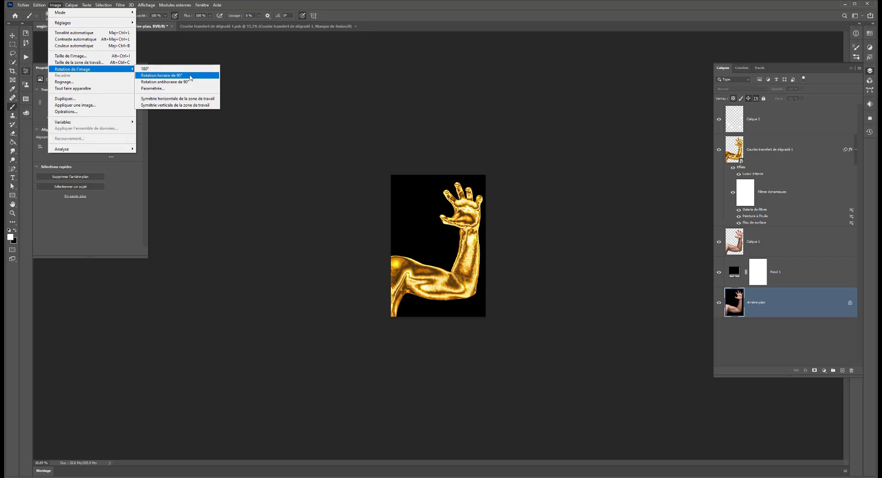
left_click(190, 76)
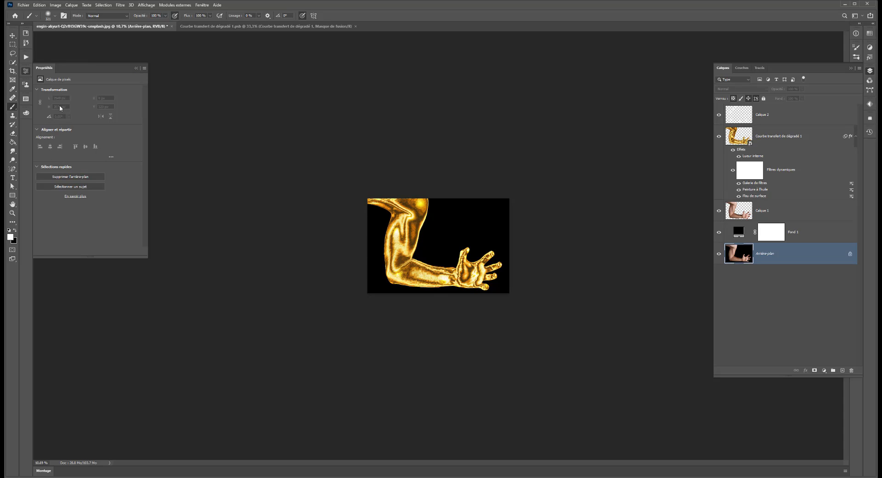
left_click(15, 72)
left_click_drag(438, 293, 439, 321)
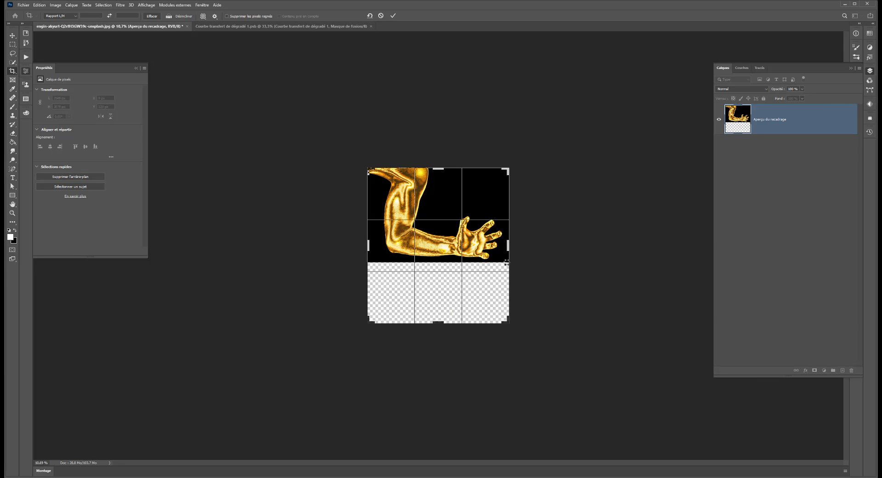
- Hide the Calque 1 layer and group the golden arm smart object with the white highlights layer
left_click(768, 150)
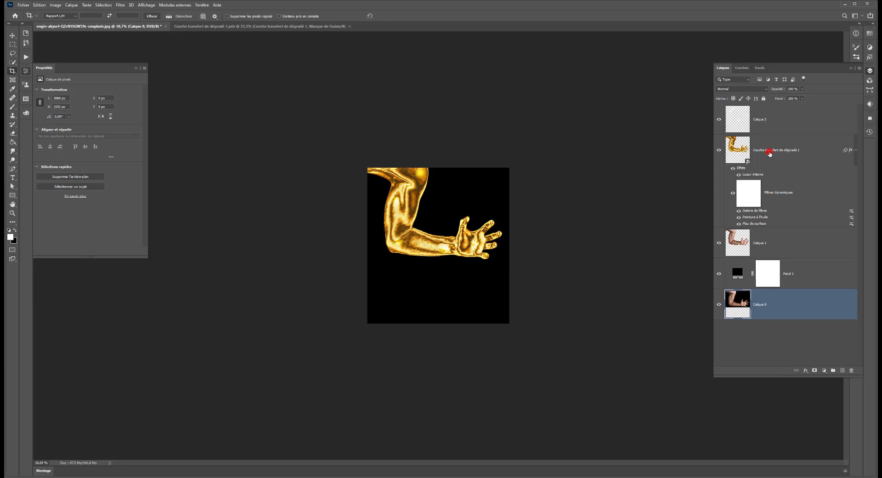
left_click(719, 243)
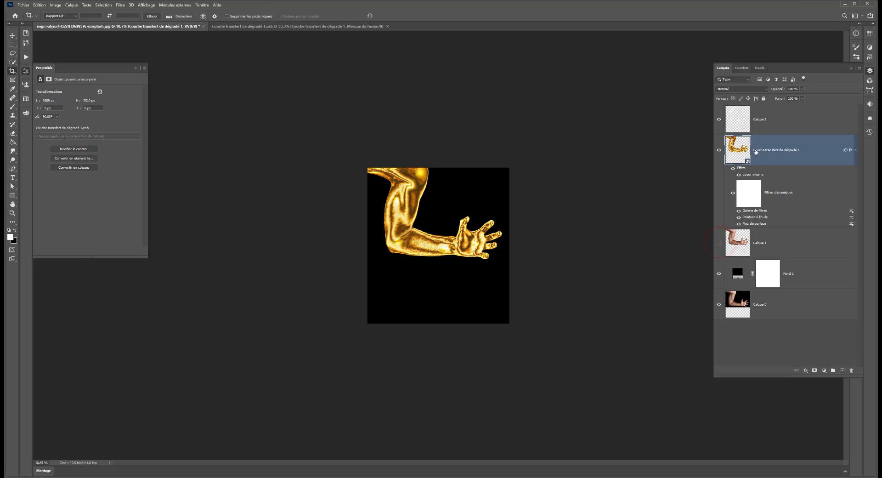
left_click(775, 127, "shift")
key("ctrl+g")
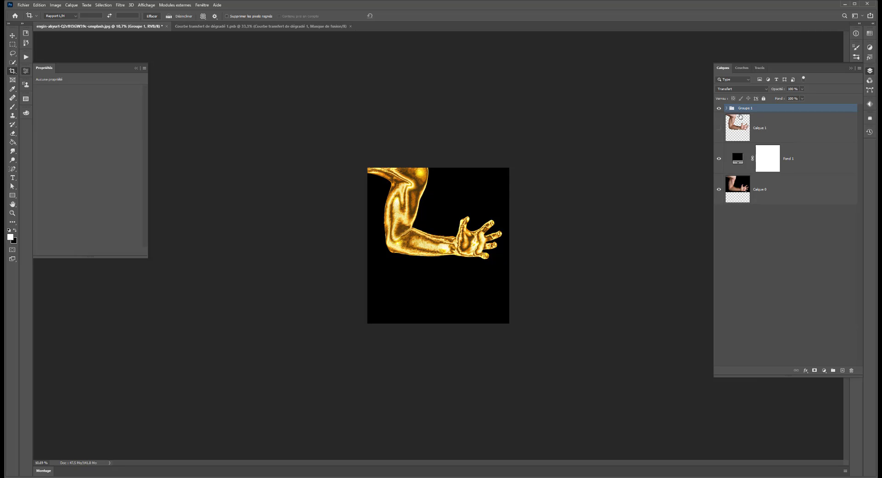
- Duplicate the arm group and select the original group, Groupe 1, with the Move tool active
key("ctrl+j")
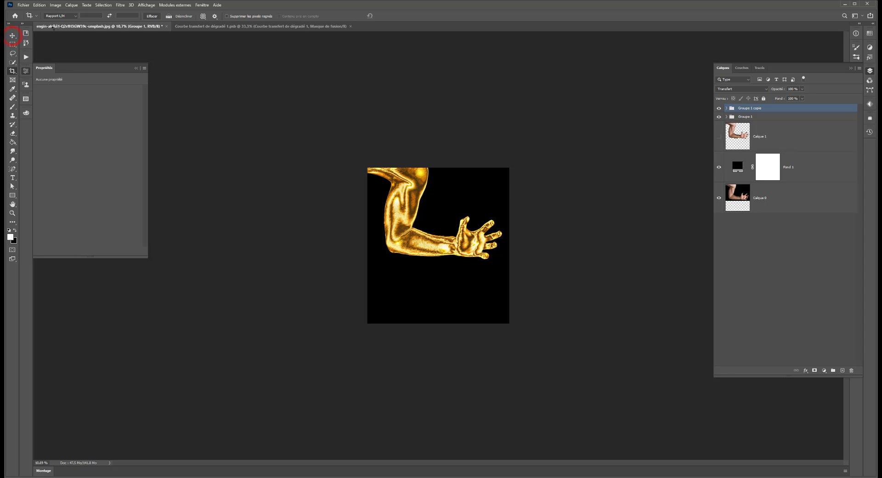
key("v")
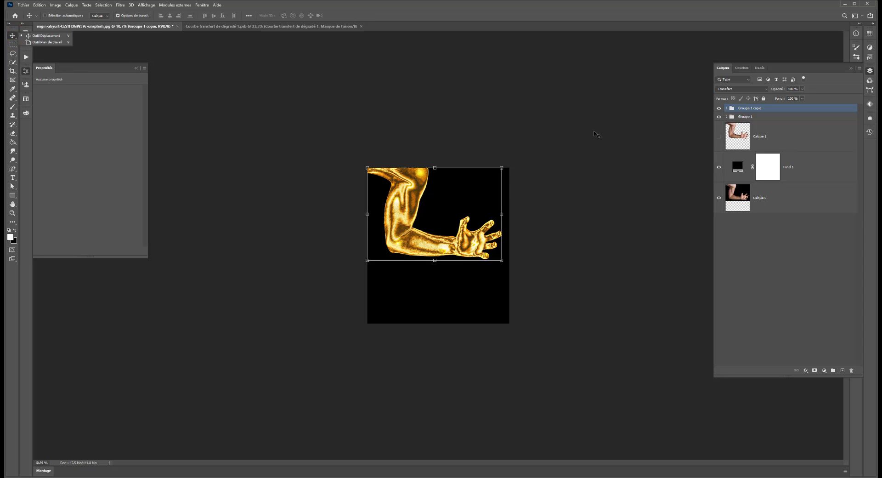
left_click(749, 120)
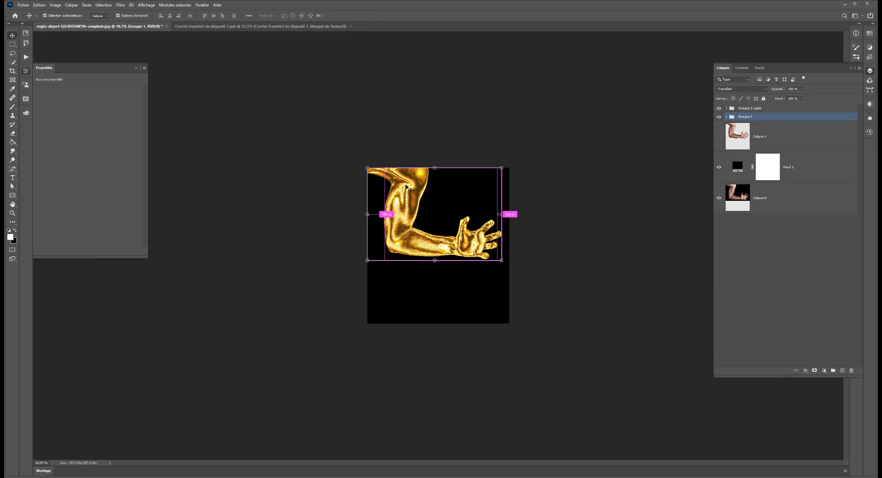
key("ctrl+t")
right_click(426, 183)
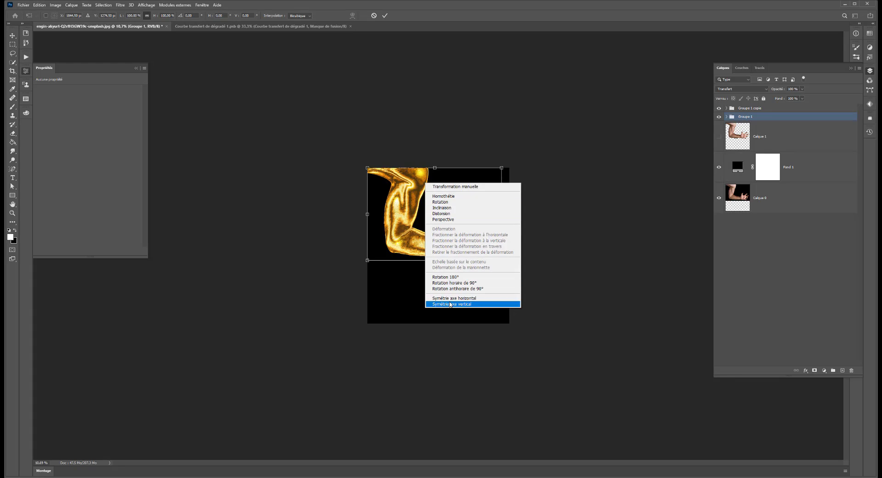
left_click(452, 298)
right_click(465, 194)
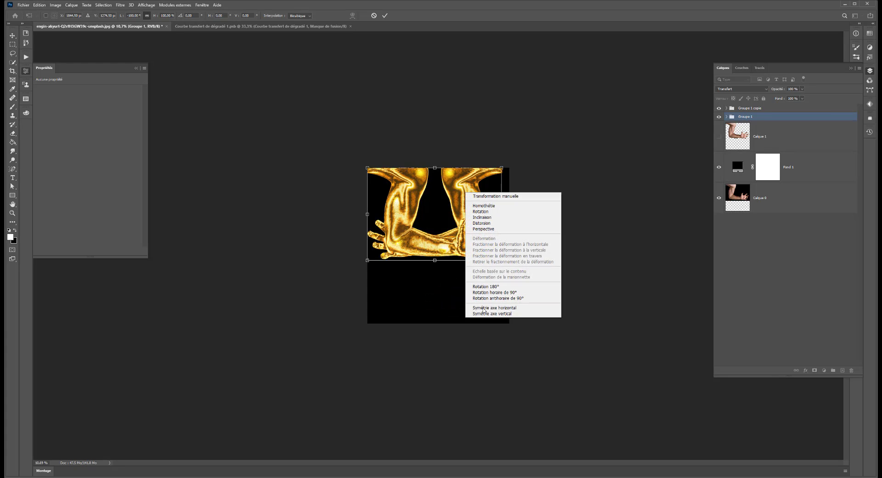
left_click(487, 313)
left_click_drag(467, 197, 466, 257)
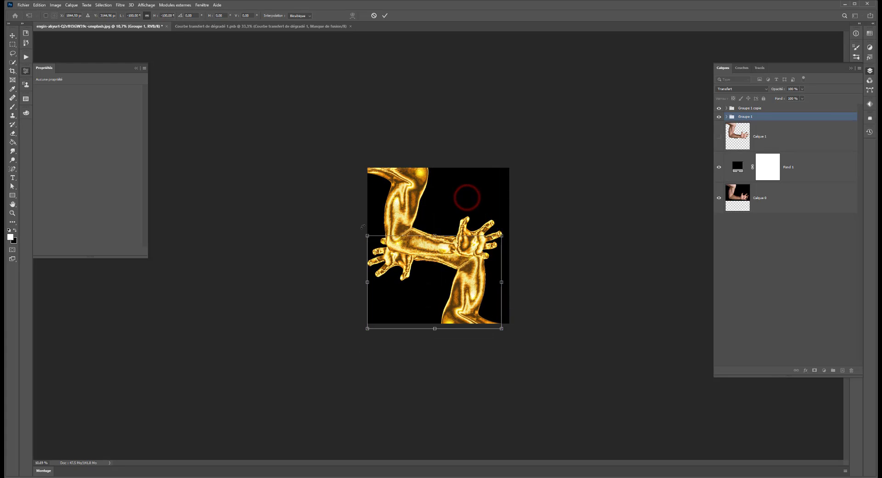
left_click_drag(350, 231, 512, 321)
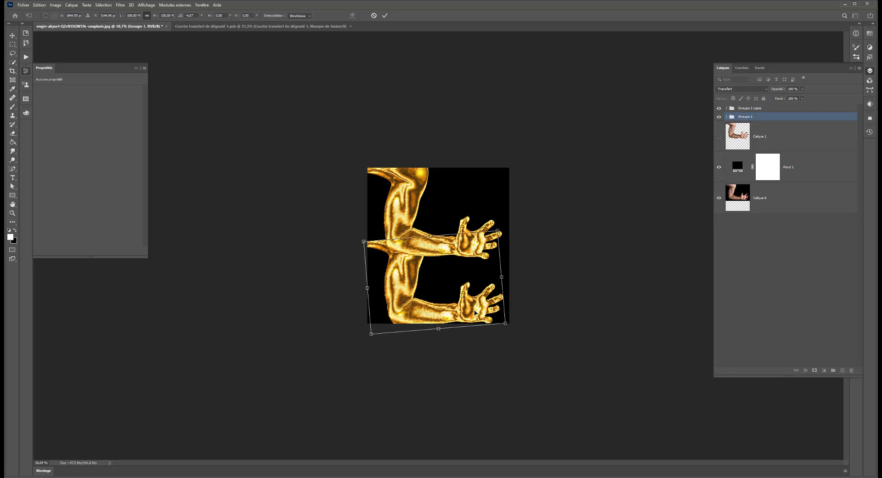
left_click(350, 237)
left_click_drag(391, 256, 394, 252)
right_click(402, 255)
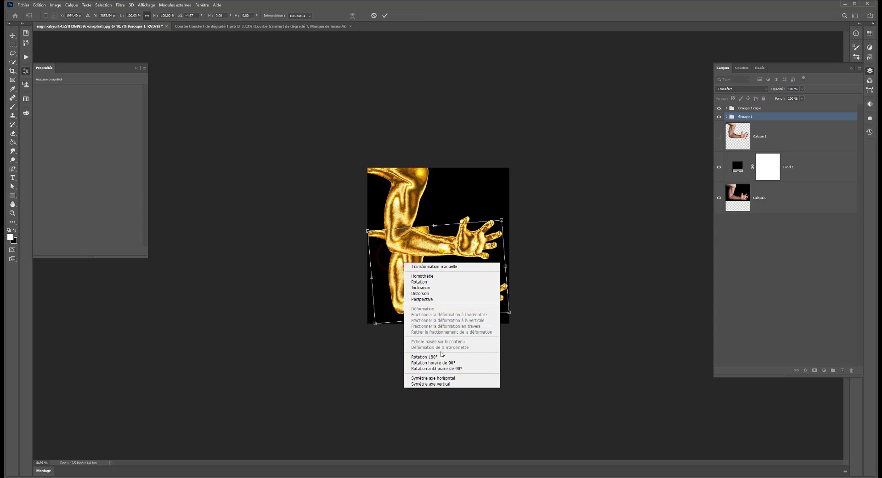
left_click(442, 353)
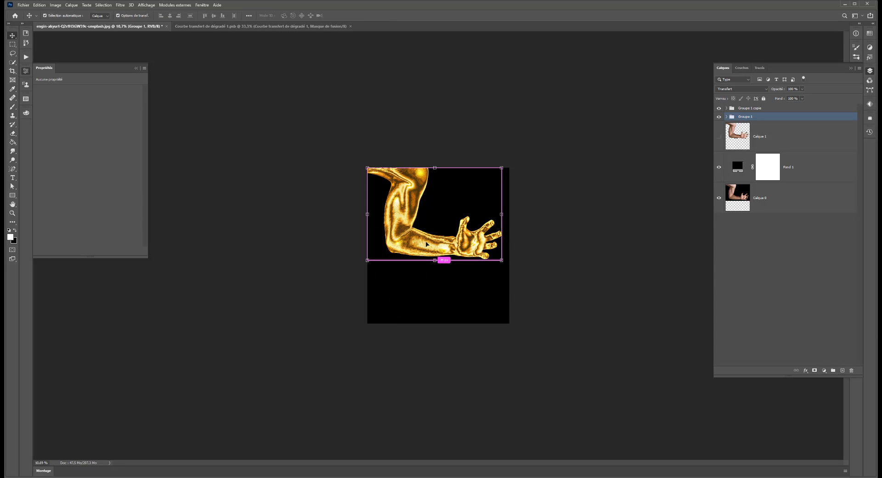
- Flip Groupe 1 vertically and move it straight down so it mirrors the arm just below the original
right_click(428, 210)
left_click(453, 331)
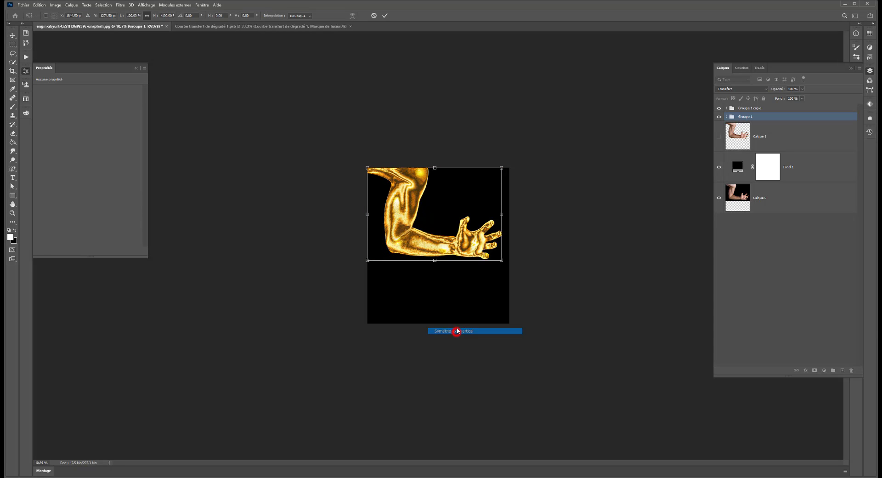
left_click_drag(452, 187, 452, 275)
left_click(588, 232)
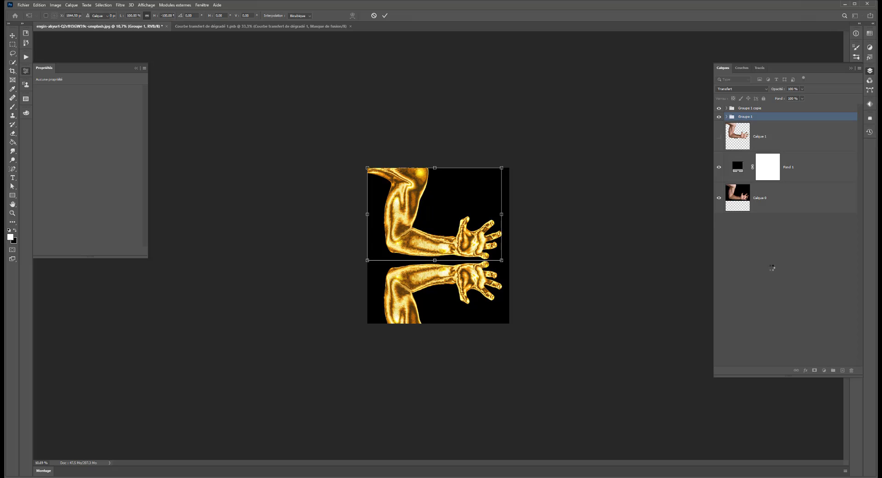
- Add a layer mask to Groupe 1, fade the reflection downward with a vertical black-to-white gradient, and lower the group's opacity to about 70%
left_click(815, 370)
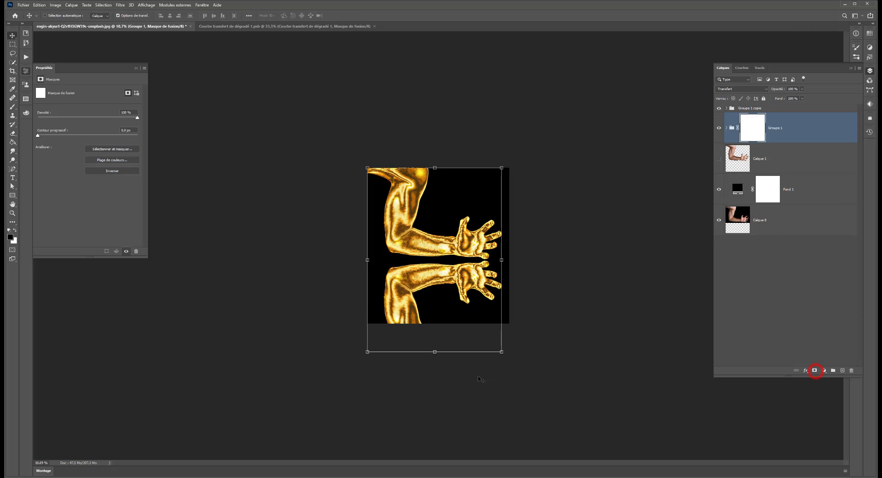
left_click(13, 142)
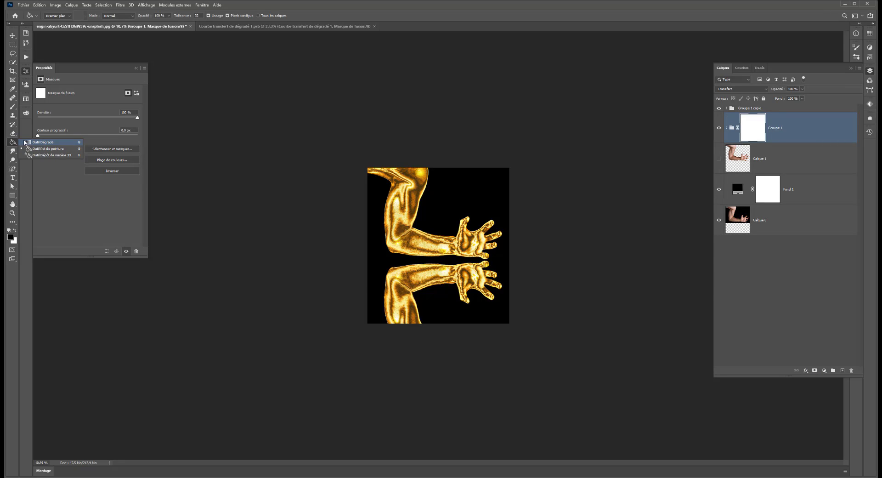
left_click(44, 142)
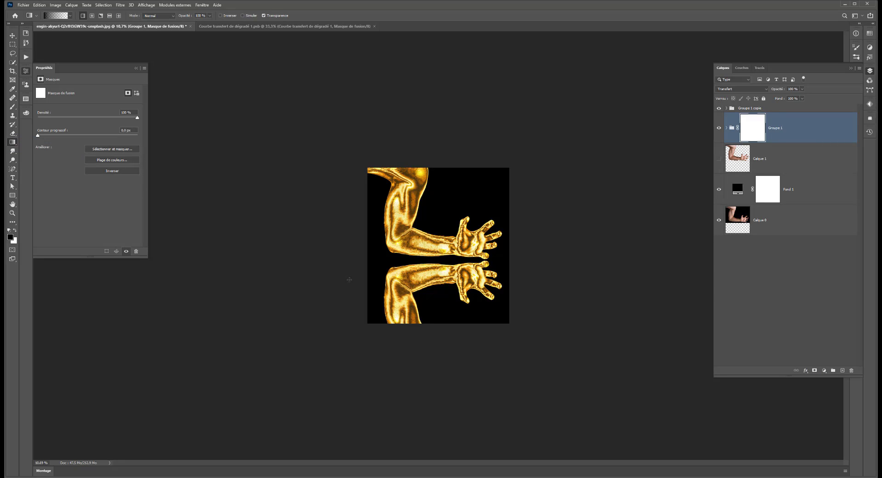
left_click_drag(416, 330, 417, 220)
mouse_move(426, 296)
left_mouse_down()
mouse_move(427, 258)
mouse_move(426, 295)
left_mouse_up()
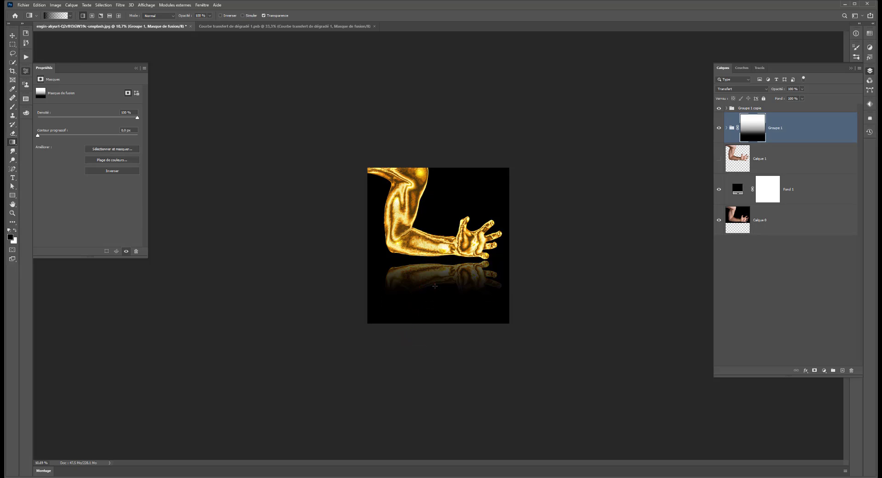
left_click_drag(802, 89, 786, 96)
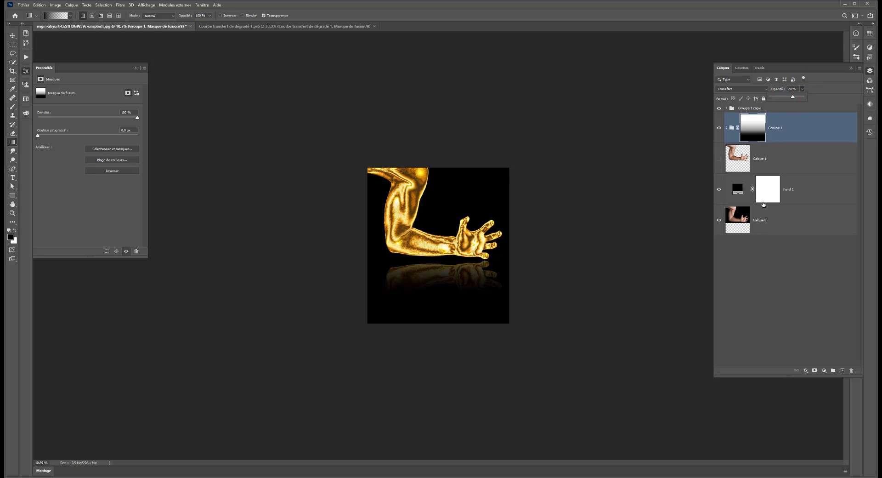
- Add a new layer above the Fond 1 fill layer and paint a large soft orange glow behind the arm, using a colour sampled from the arm
left_click(792, 189)
left_click(843, 370)
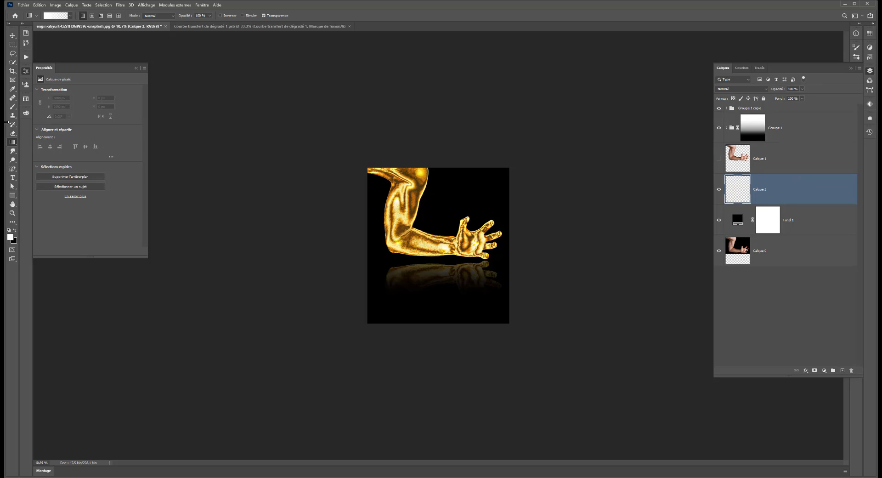
left_click(12, 107)
mouse_move(428, 231)
left_mouse_down()
mouse_move(488, 233)
mouse_move(472, 232)
left_mouse_up()
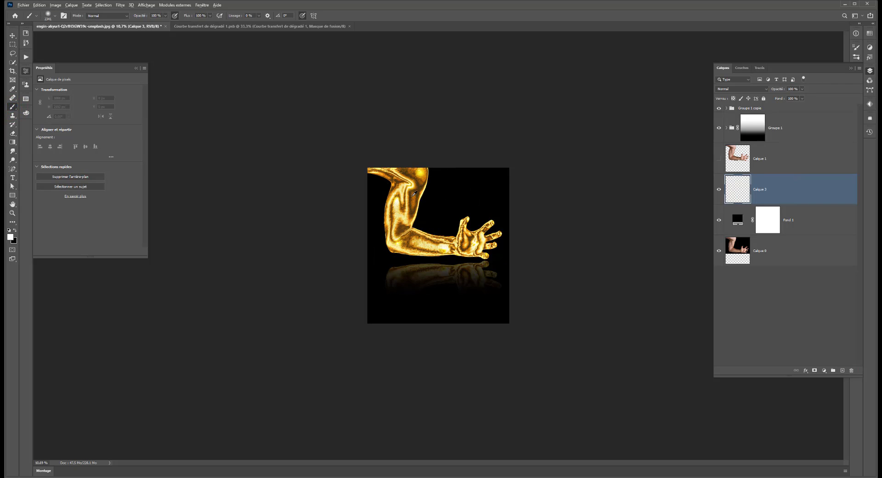
left_click(415, 194, "alt")
mouse_move(425, 223)
left_mouse_down()
mouse_move(442, 226)
mouse_move(396, 217)
left_mouse_up()
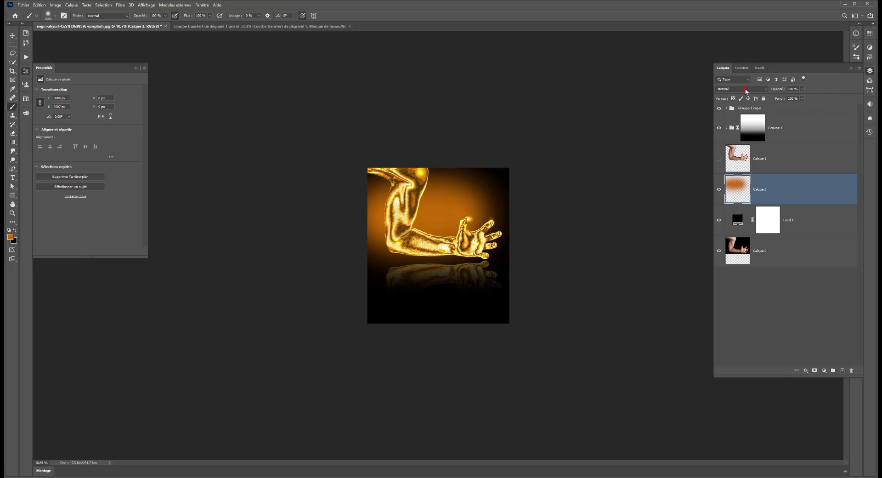
- Preview other blend modes on the glow layer, keep it on Normal, and lower its opacity to about 33%
left_click(747, 89)
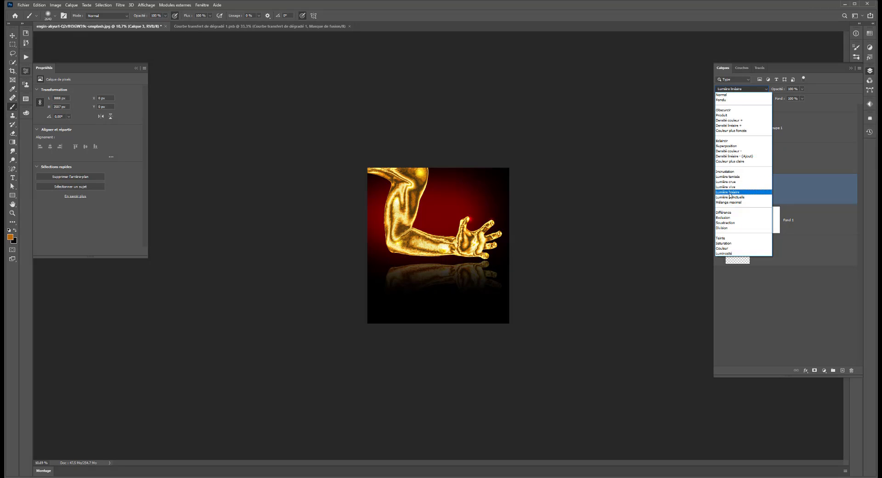
left_click(727, 95)
left_click(802, 89)
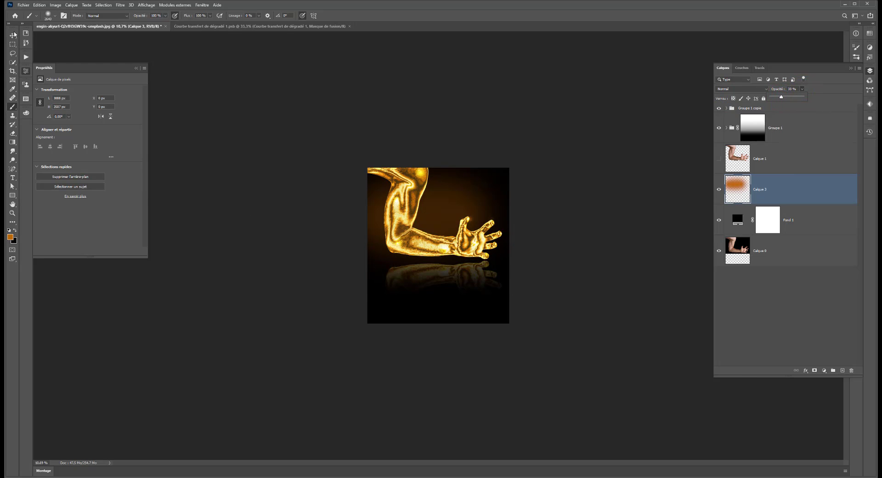
- Stretch the glow layer horizontally past the canvas's right edge and reduce its height slightly from the bottom edge
left_click(12, 35)
left_click_drag(510, 233, 537, 231)
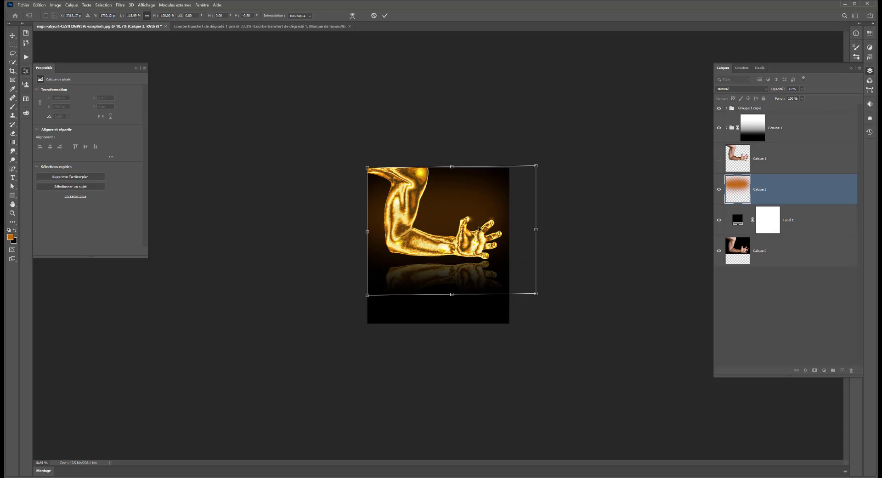
key("Return")
left_click_drag(466, 211, 460, 217)
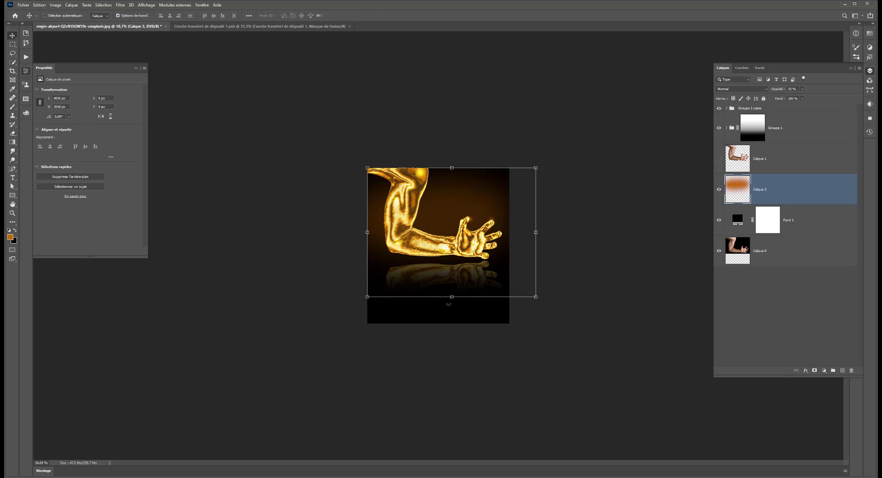
mouse_move(450, 300)
left_mouse_down()
mouse_move(452, 312)
mouse_move(455, 292)
left_mouse_up()
key("Return")
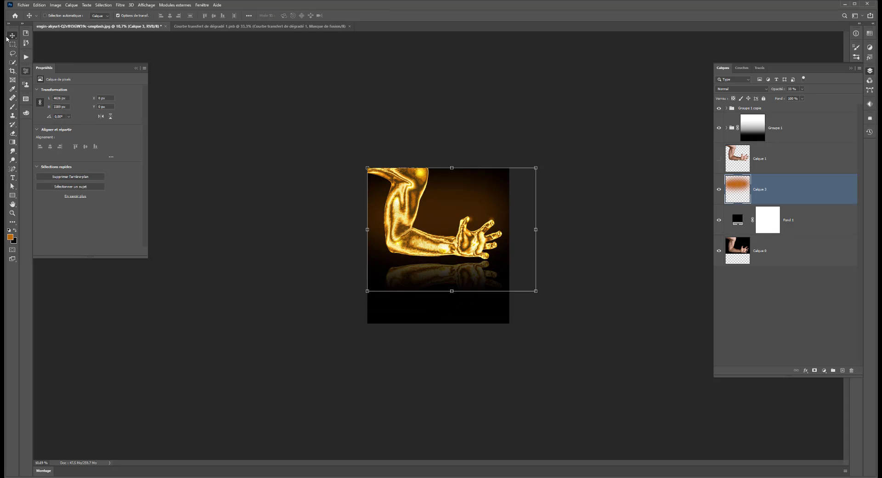
left_click(12, 44)
- Inside Groupe 1 copie, clip the Calque 2 highlights layer to the golden arm smart object and compare its visibility on and off
scroll(326, 288, "up", 7)
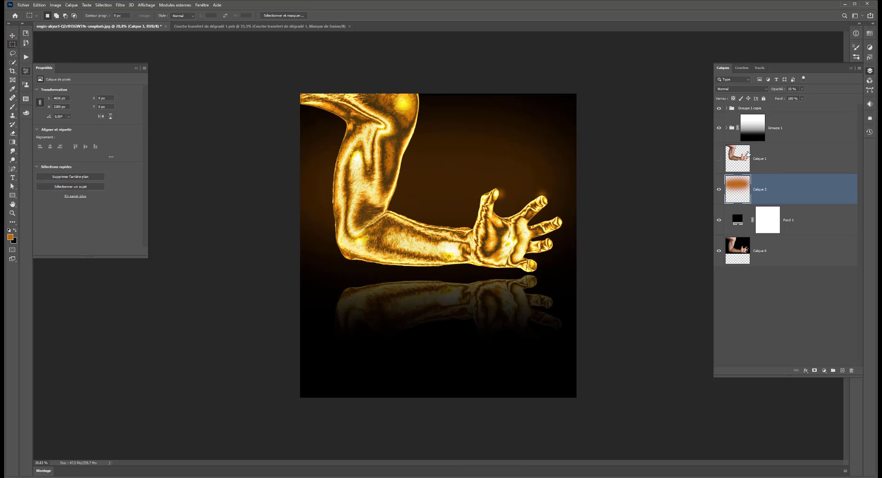
left_click(725, 127)
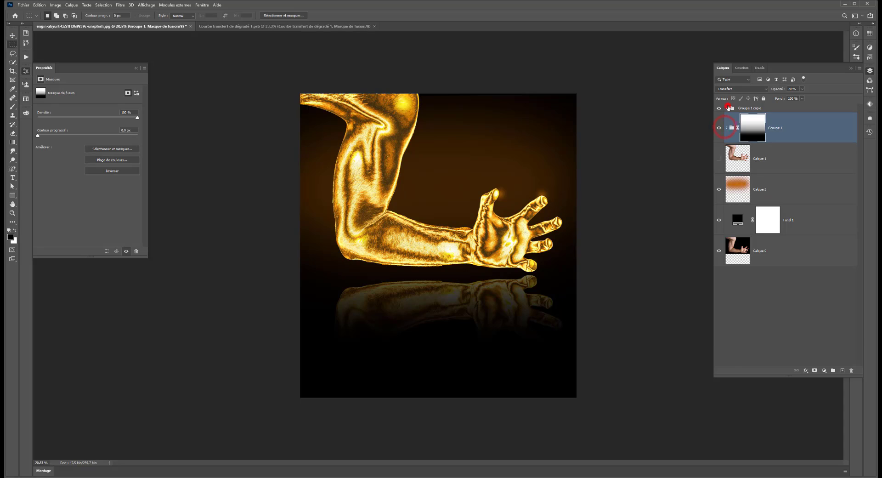
left_click(726, 108)
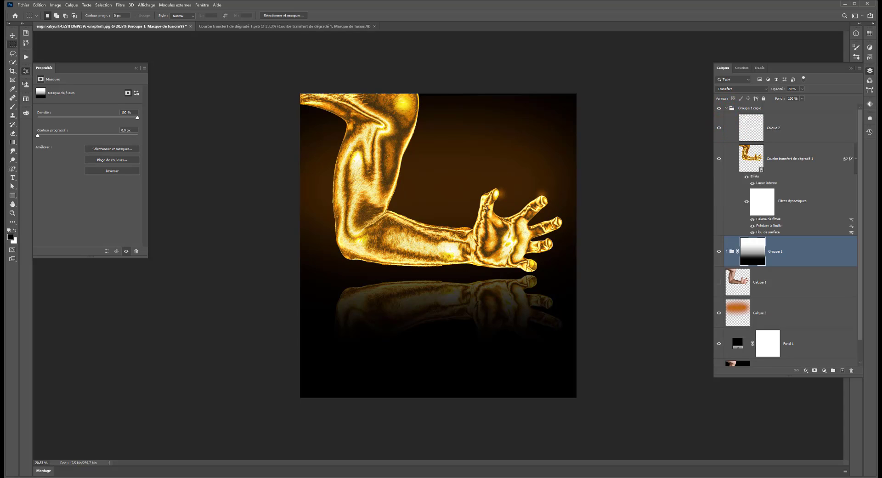
left_click(754, 128)
left_click(719, 129)
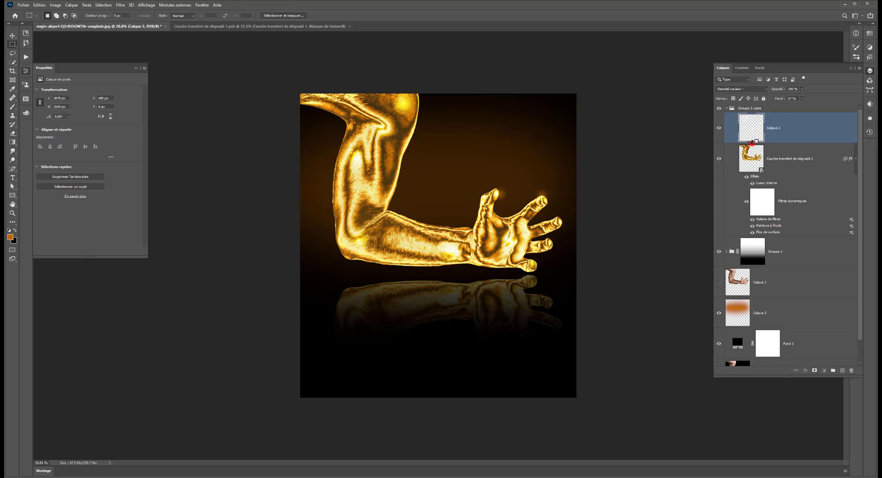
left_click(752, 142, "alt")
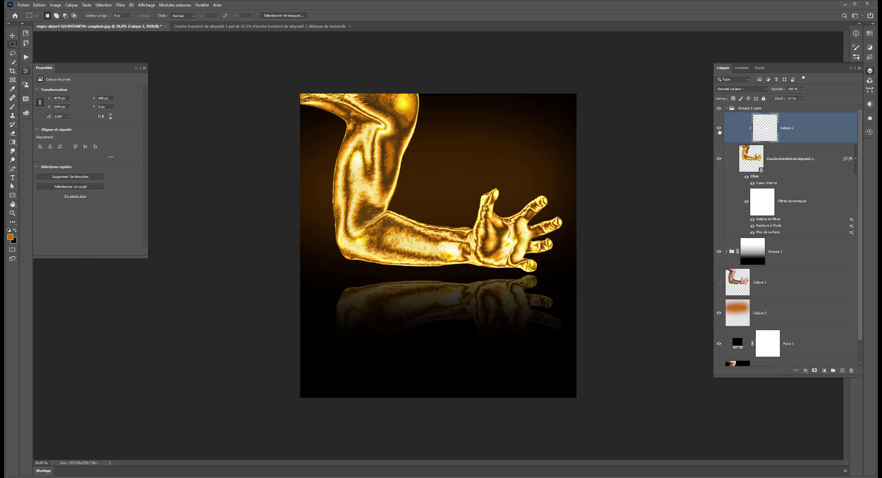
left_click(719, 129)
left_click(719, 129)
scroll(333, 210, "down", 5)
scroll(703, 195, "up", 1)
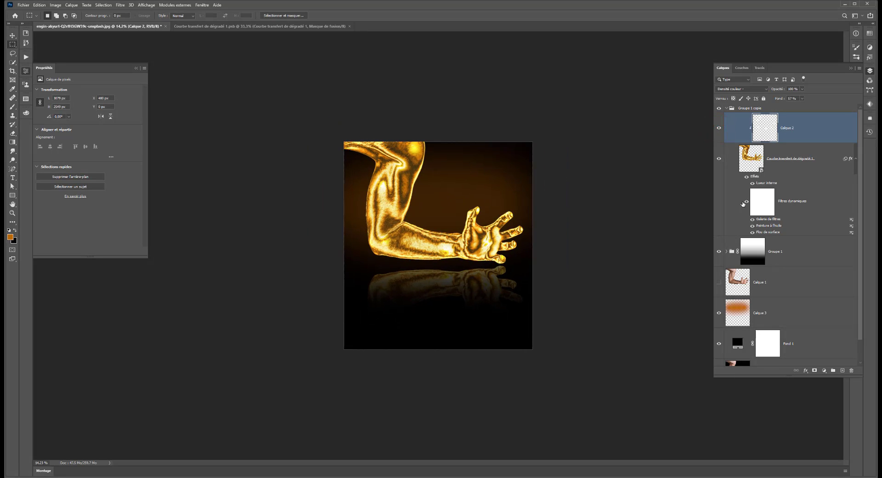
left_click(727, 108)
- Move the reflection group Groupe 1 slightly downward, away from the arm
left_click(742, 128)
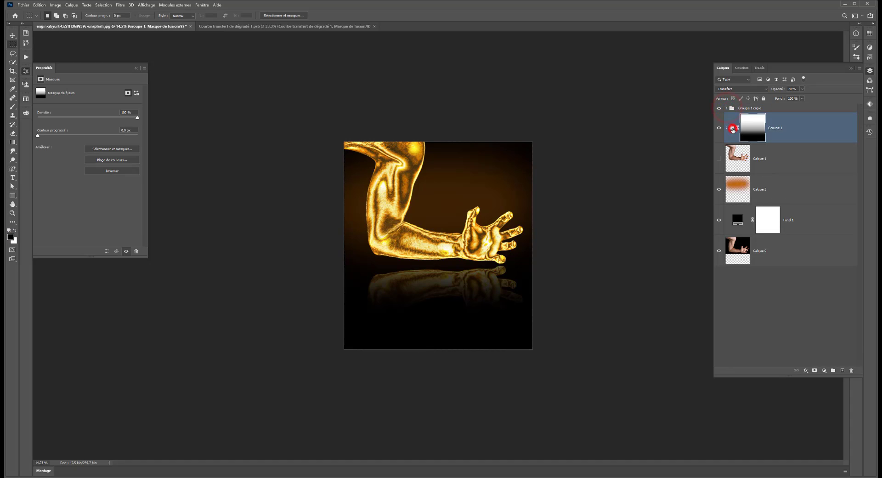
left_click(10, 33)
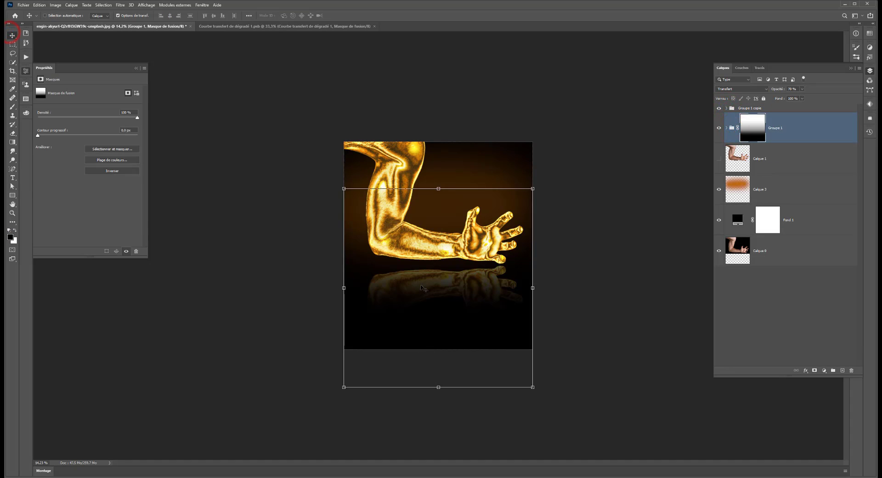
left_click_drag(421, 285, 430, 288)
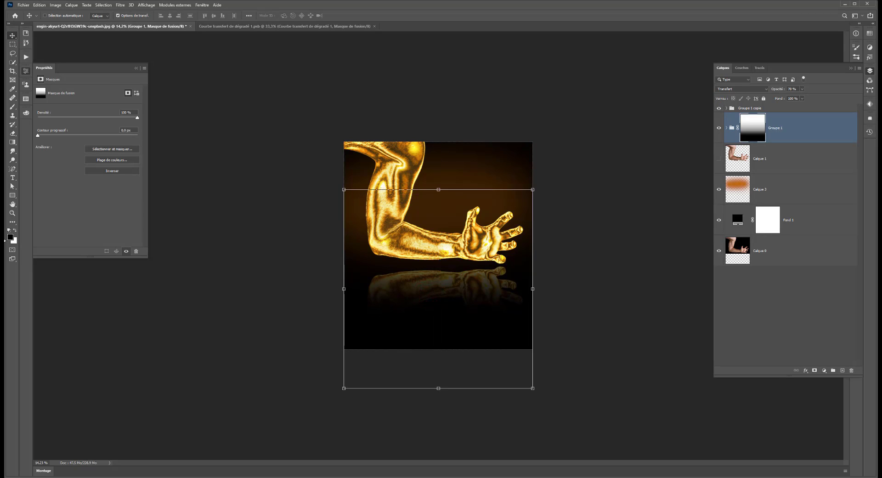
- Try rotating the whole canvas 90° counterclockwise and return to the original orientation with the transform box hidden
left_click(40, 4)
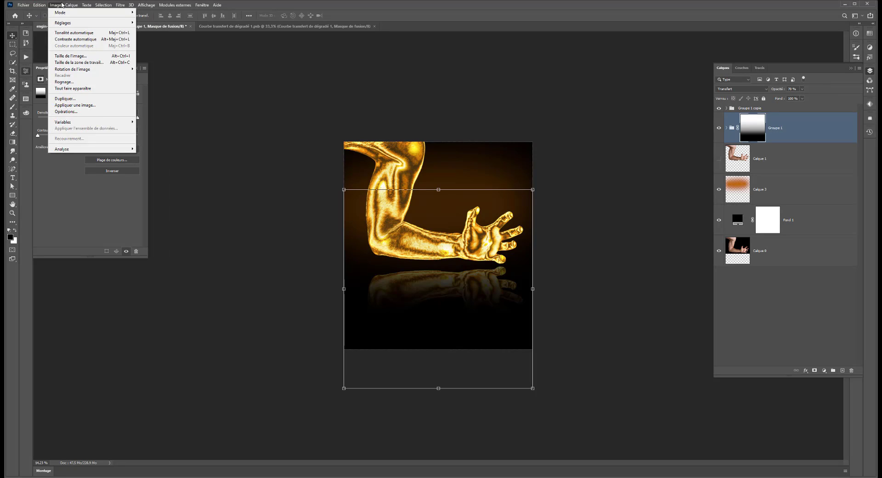
mouse_move(106, 69)
left_click(178, 82)
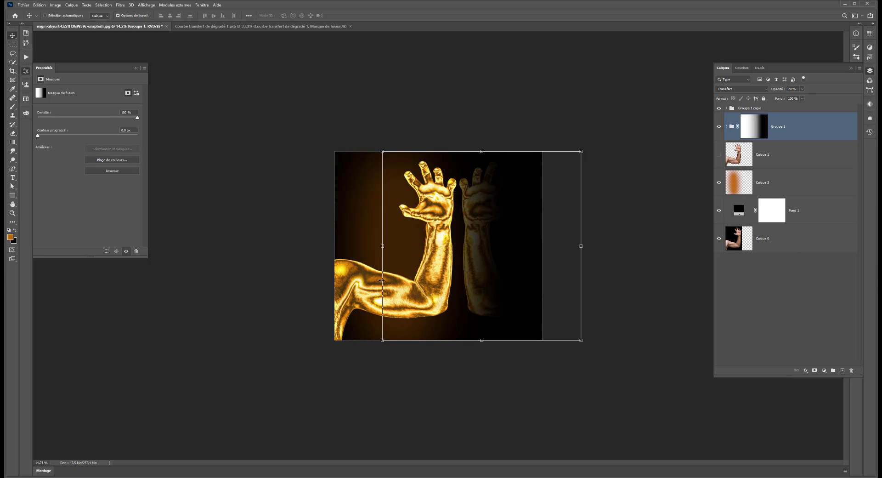
left_click(12, 44)
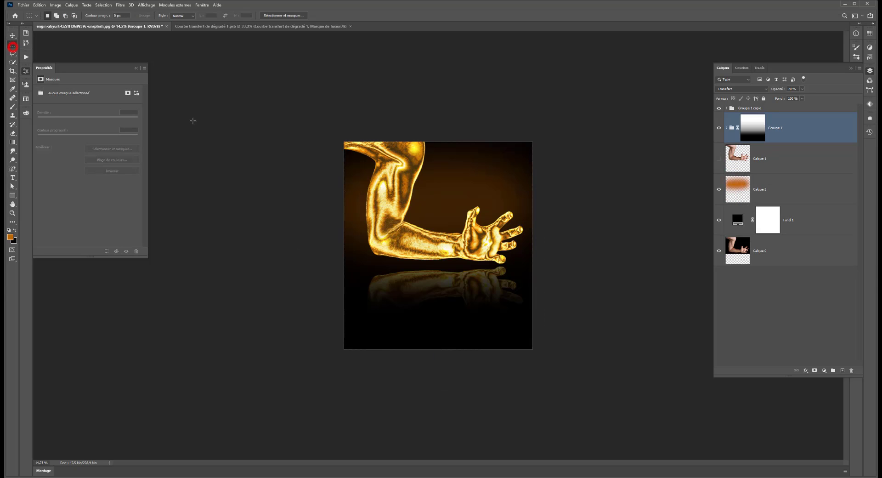
left_click(285, 147)
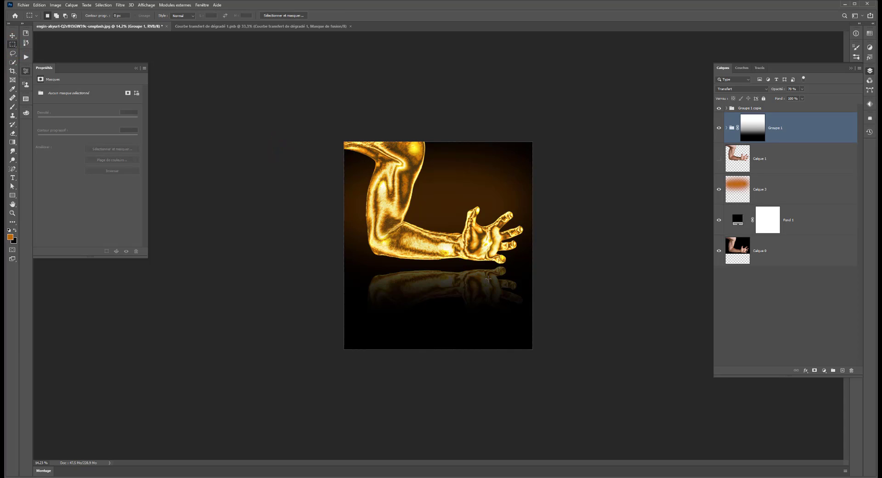